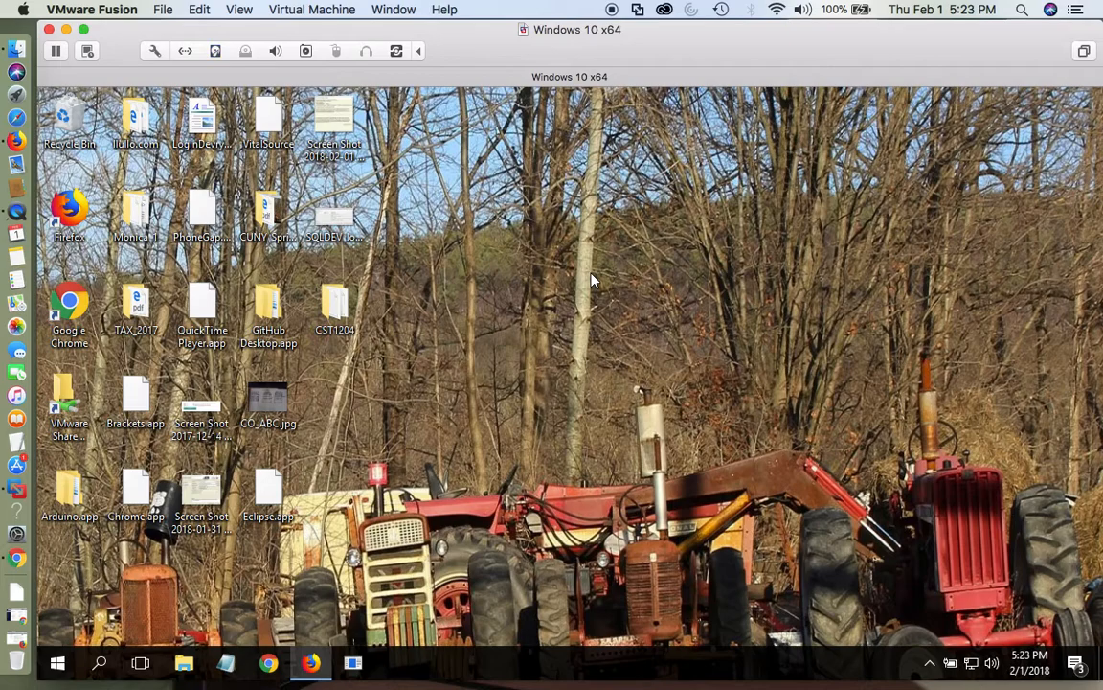
Step: Open CO_ABC.jpg from the desktop to review the Clients, Orders and Billing tables, and minimize the image
double_click(269, 399)
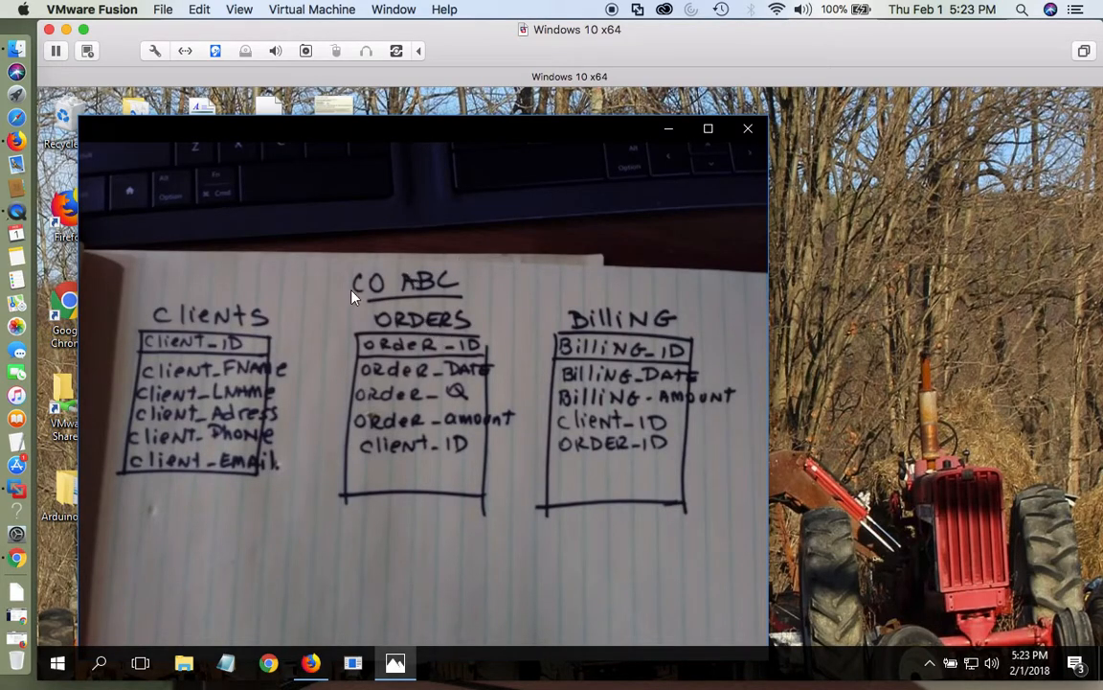
mouse_move(376, 299)
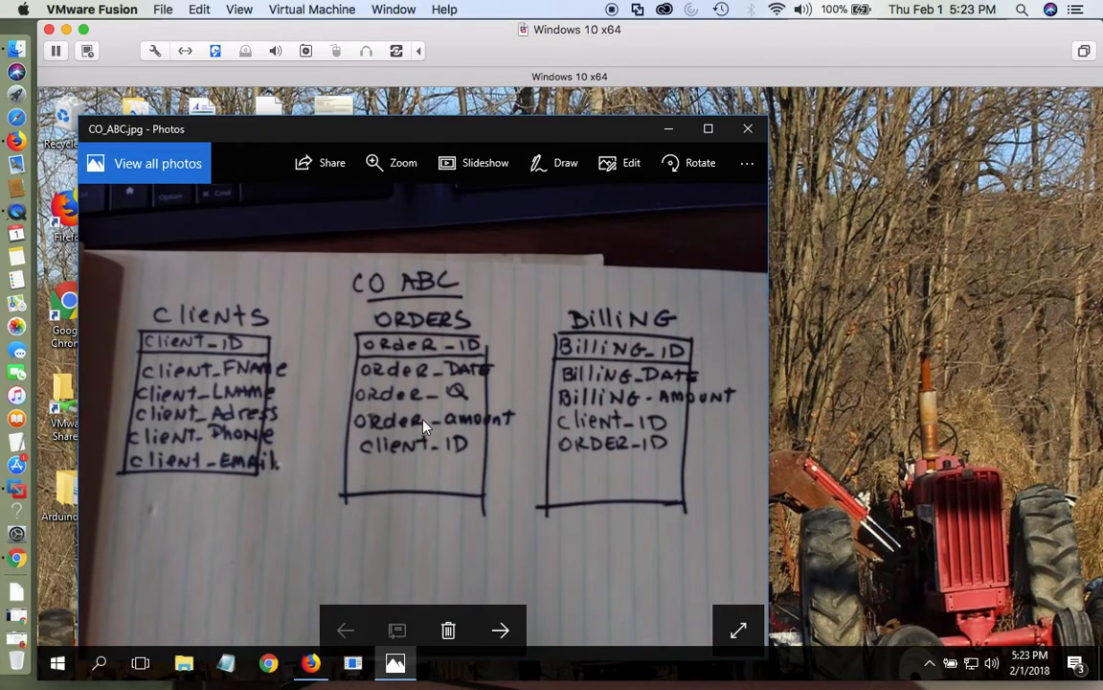
left_click(670, 132)
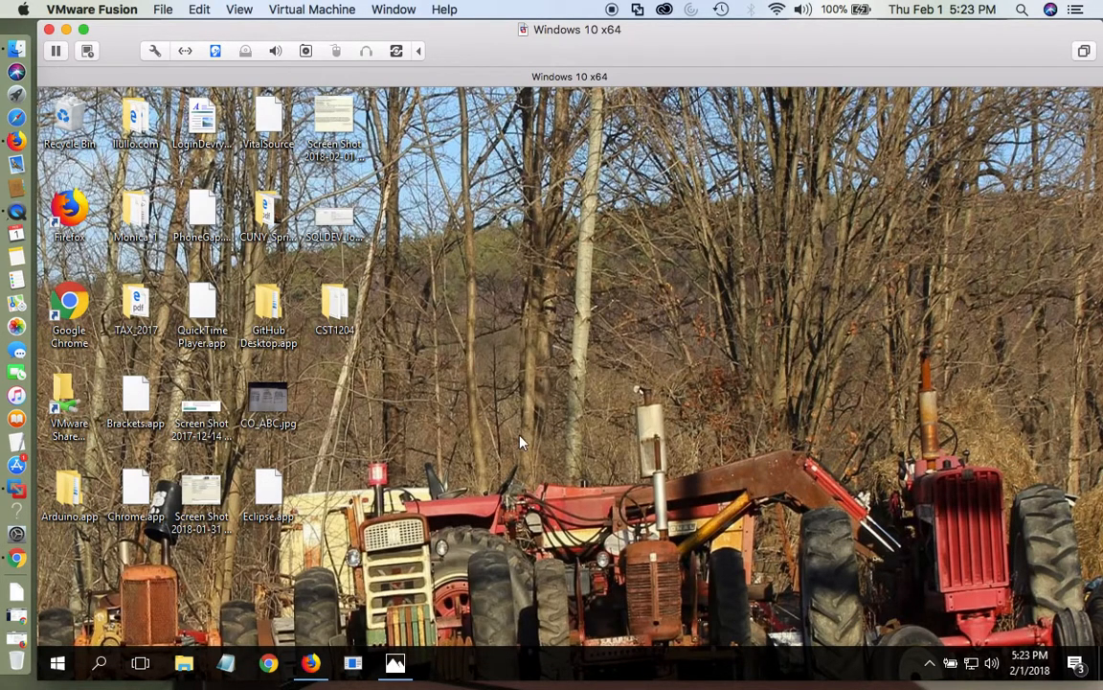
Step: Launch Visio 2013 and create a Crow's Foot Database Notation drawing in US units from the Software templates
left_click(57, 665)
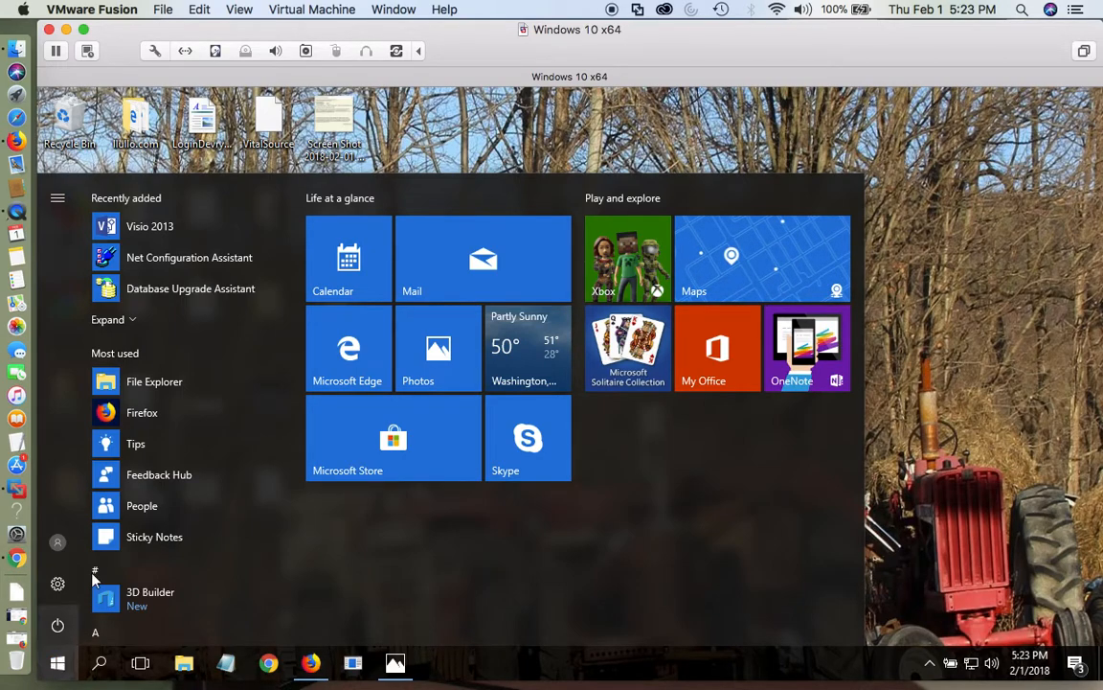
left_click(173, 230)
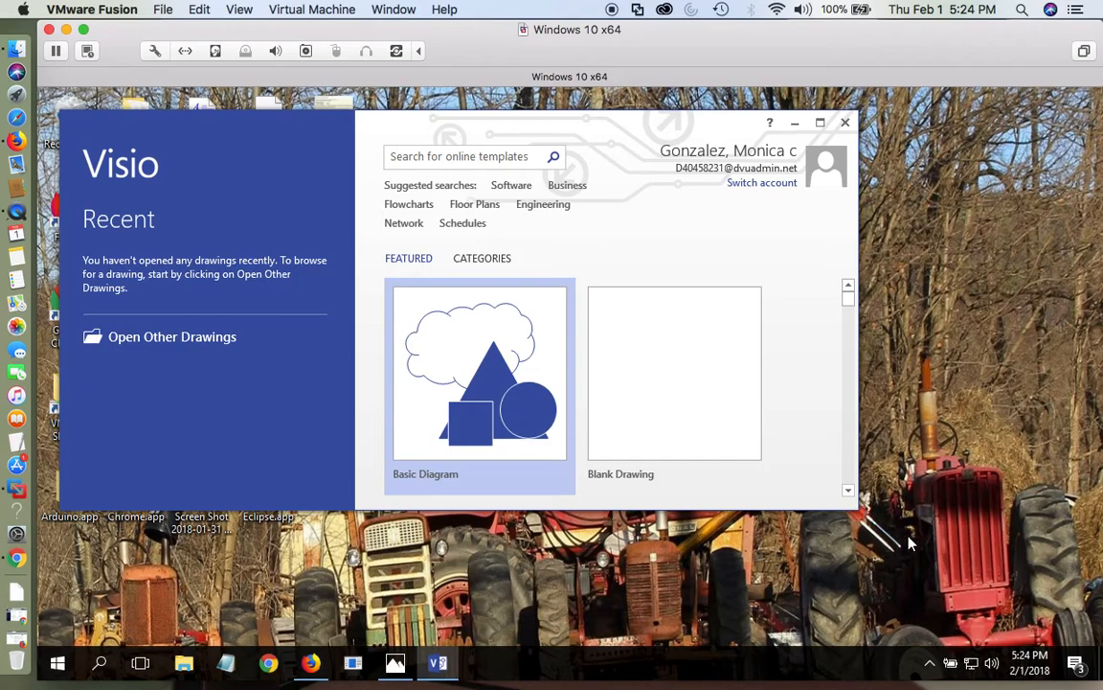
left_click(511, 189)
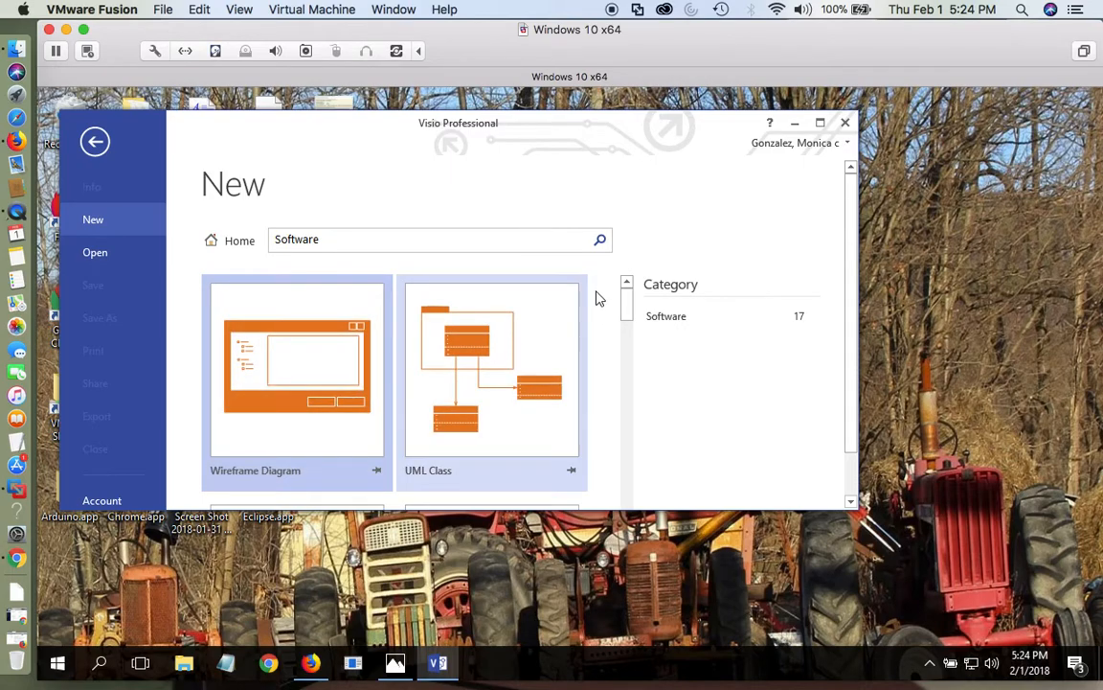
left_click_drag(630, 309, 628, 342)
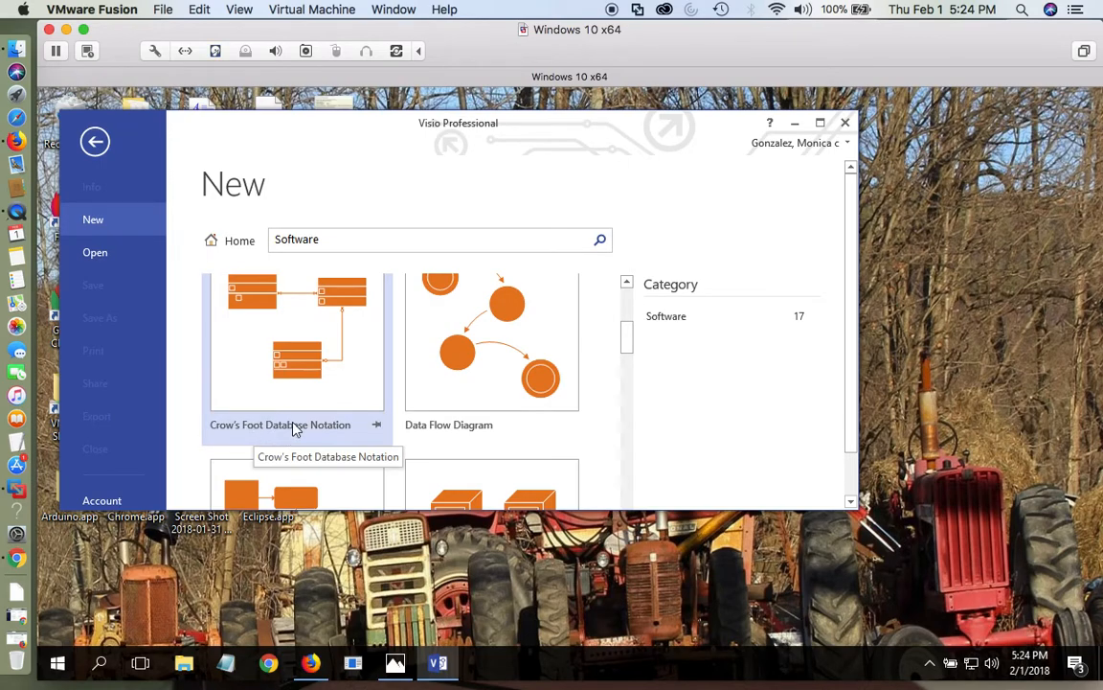
left_click(289, 346)
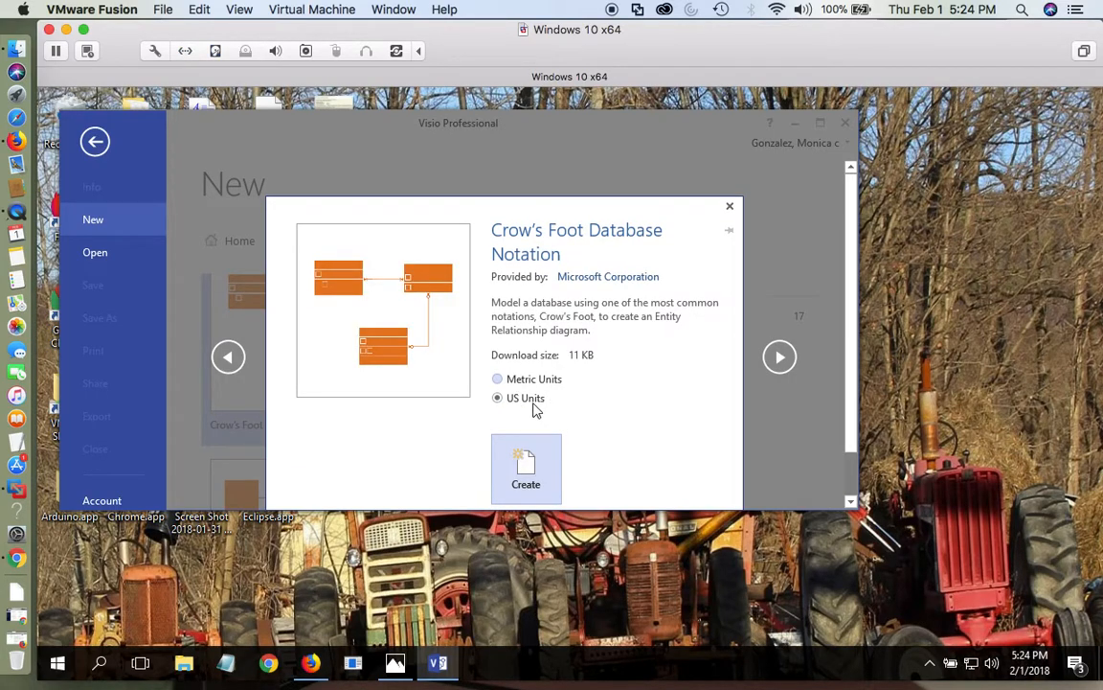
left_click(523, 458)
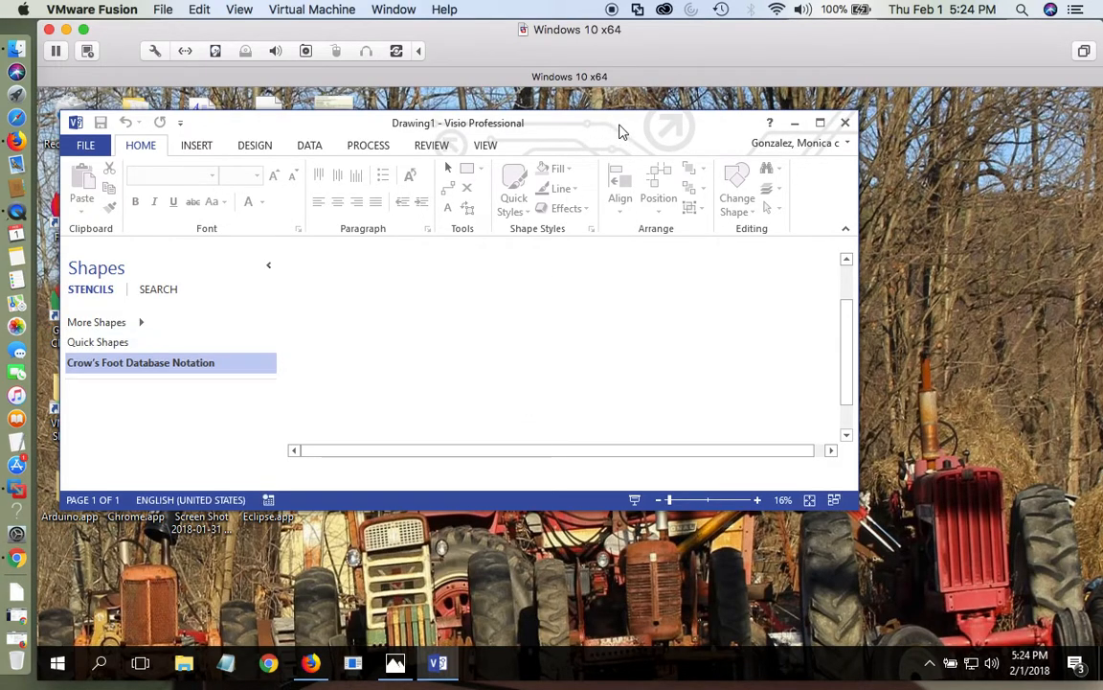
Step: Move and enlarge the Visio window and fit the whole blank page in view at 35% zoom
mouse_move(559, 132)
left_mouse_down()
mouse_move(731, 135)
mouse_move(783, 130)
mouse_move(786, 114)
left_mouse_up()
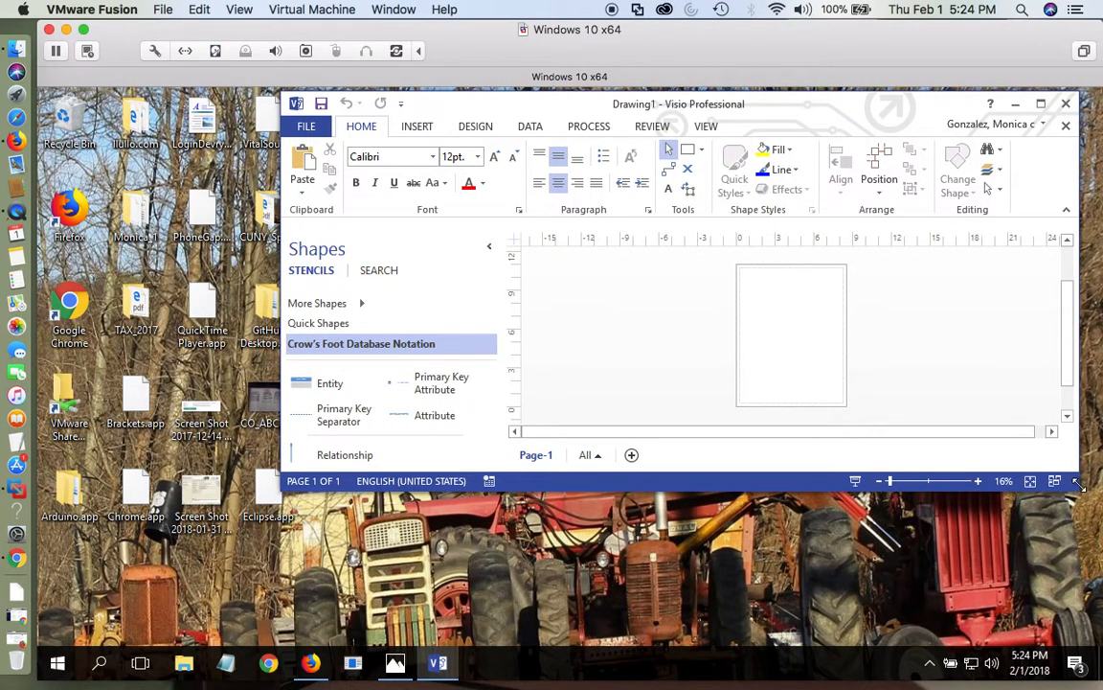
left_click_drag(1077, 486, 1077, 629)
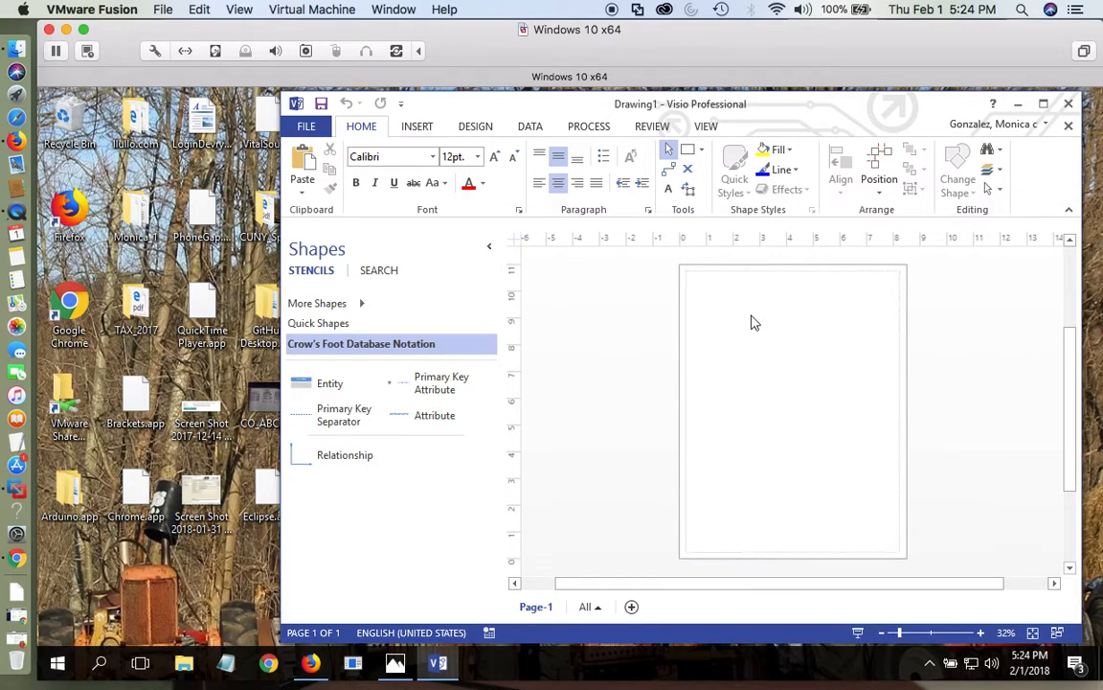
mouse_move(899, 633)
left_mouse_down()
mouse_move(923, 635)
mouse_move(910, 637)
left_mouse_up()
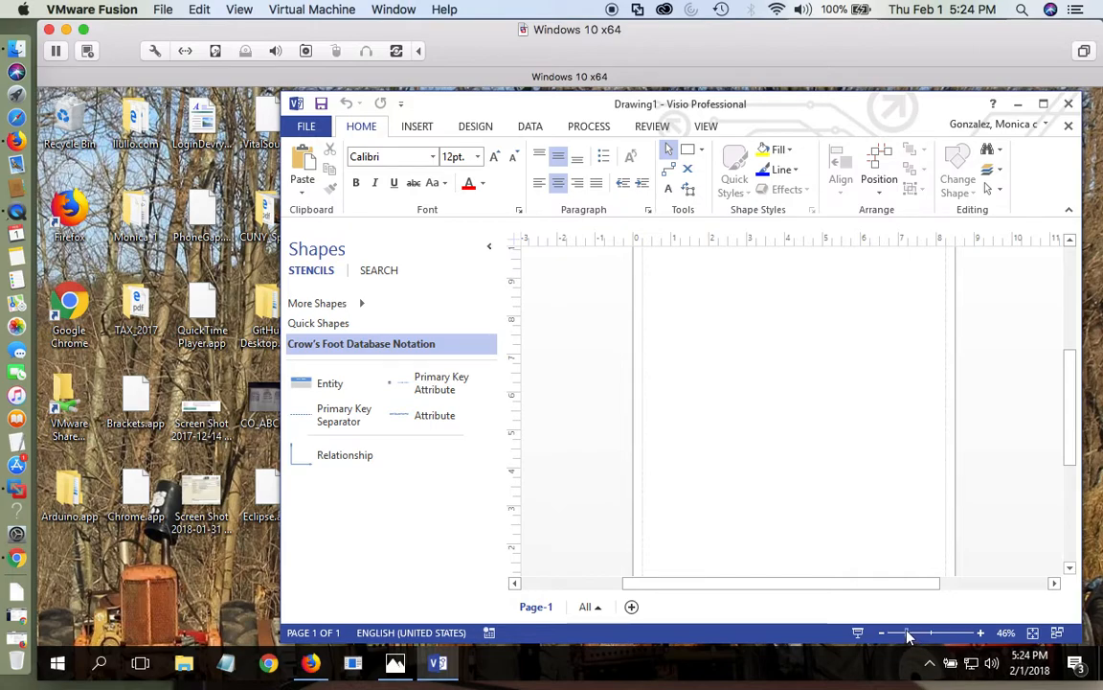
left_click_drag(905, 635, 901, 635)
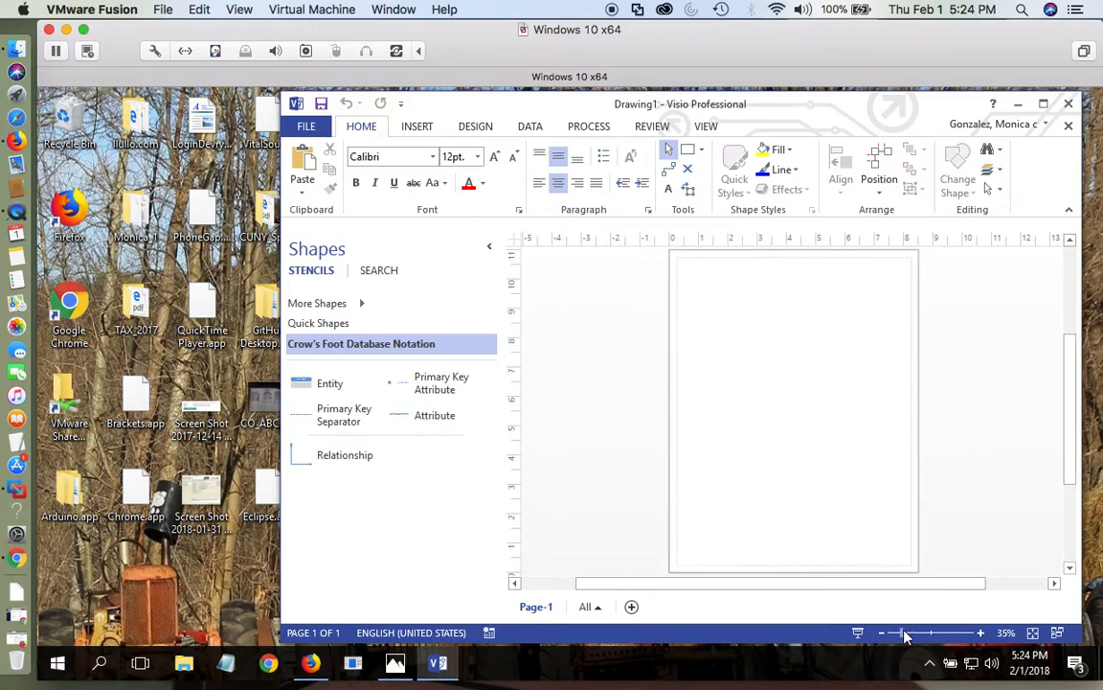
Step: Add the title text "CO ABC" near the page's upper edge and move it to the horizontal centre
left_click(670, 189)
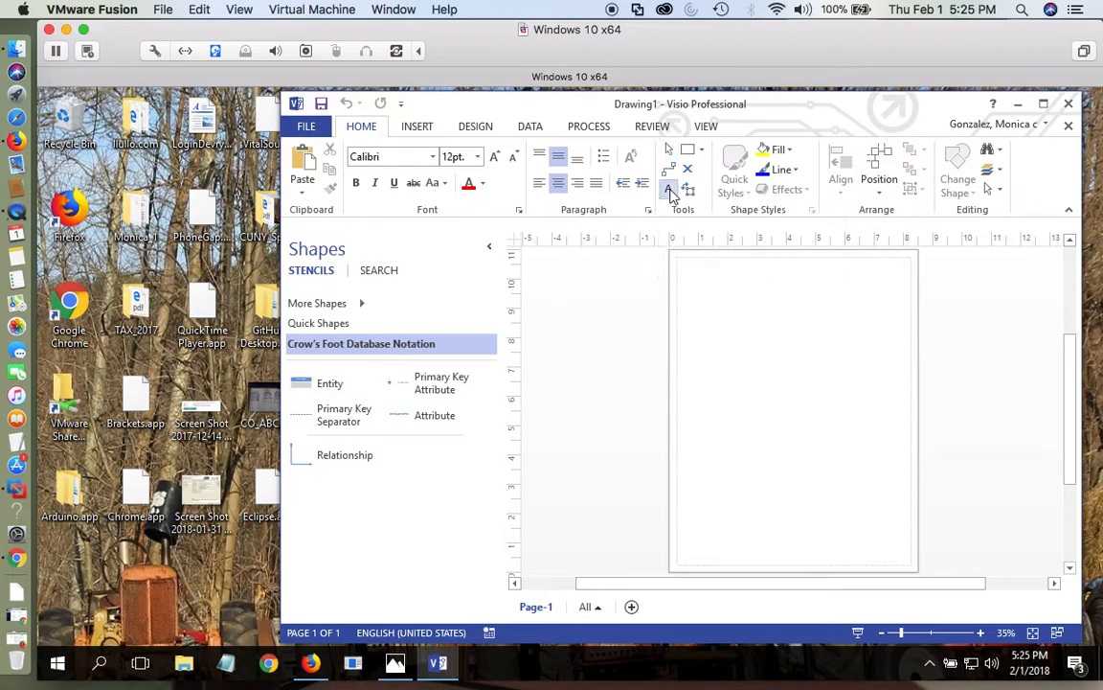
left_click(730, 276)
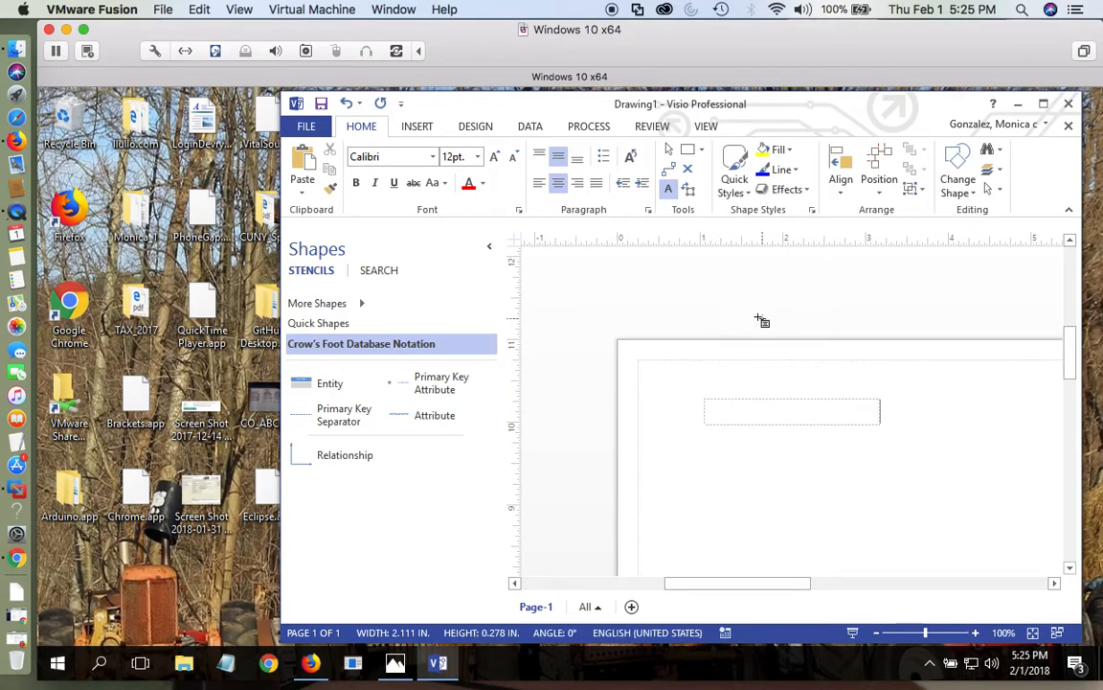
type("CO ABC")
left_click_drag(433, 414, 793, 488)
left_click(668, 153)
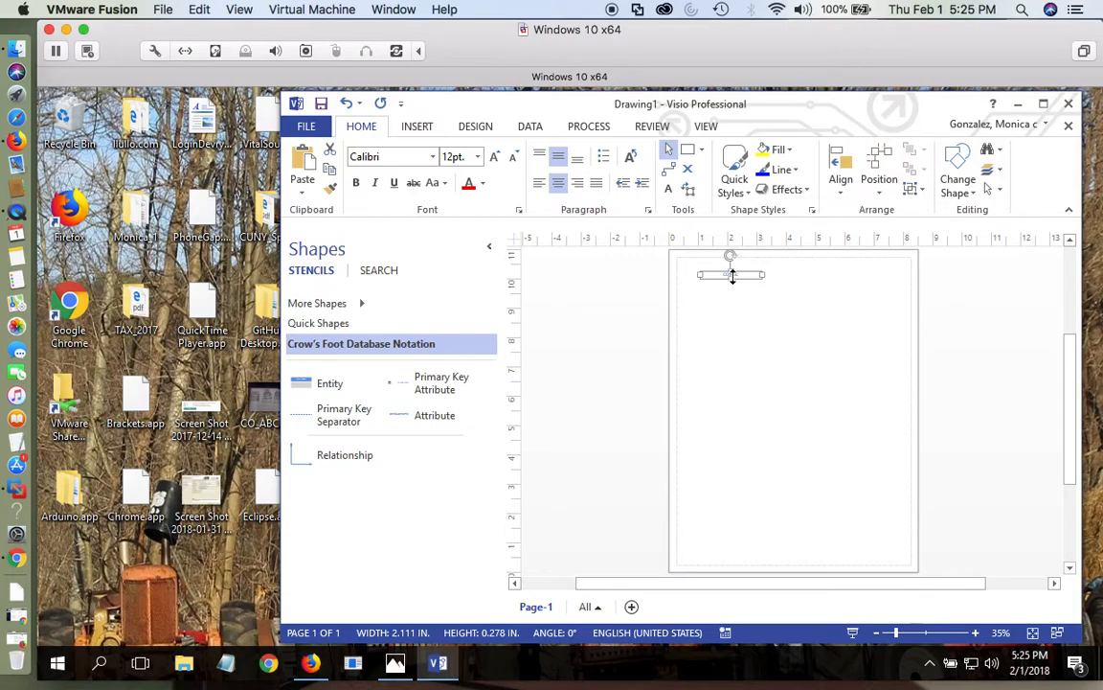
left_click_drag(733, 280, 790, 278)
left_click(784, 307)
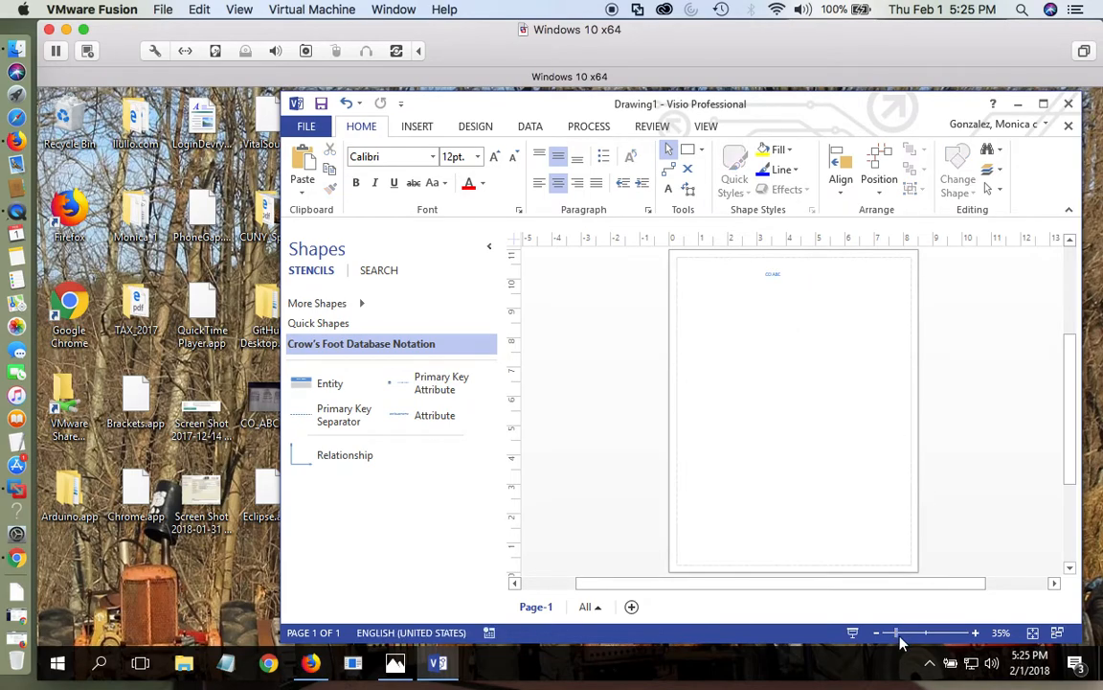
Step: Bring up the CO_ABC.jpg sketch again to check the tables, and return to the Visio drawing
mouse_move(898, 634)
left_mouse_down()
mouse_move(982, 630)
mouse_move(896, 635)
left_mouse_up()
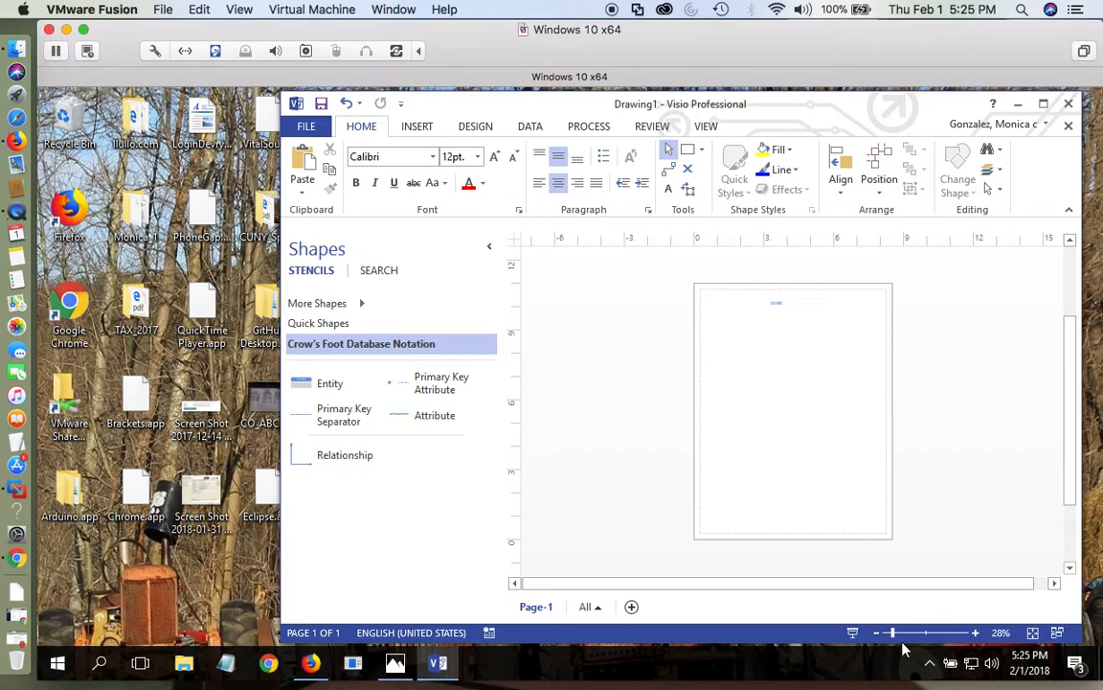
left_click_drag(900, 635, 905, 636)
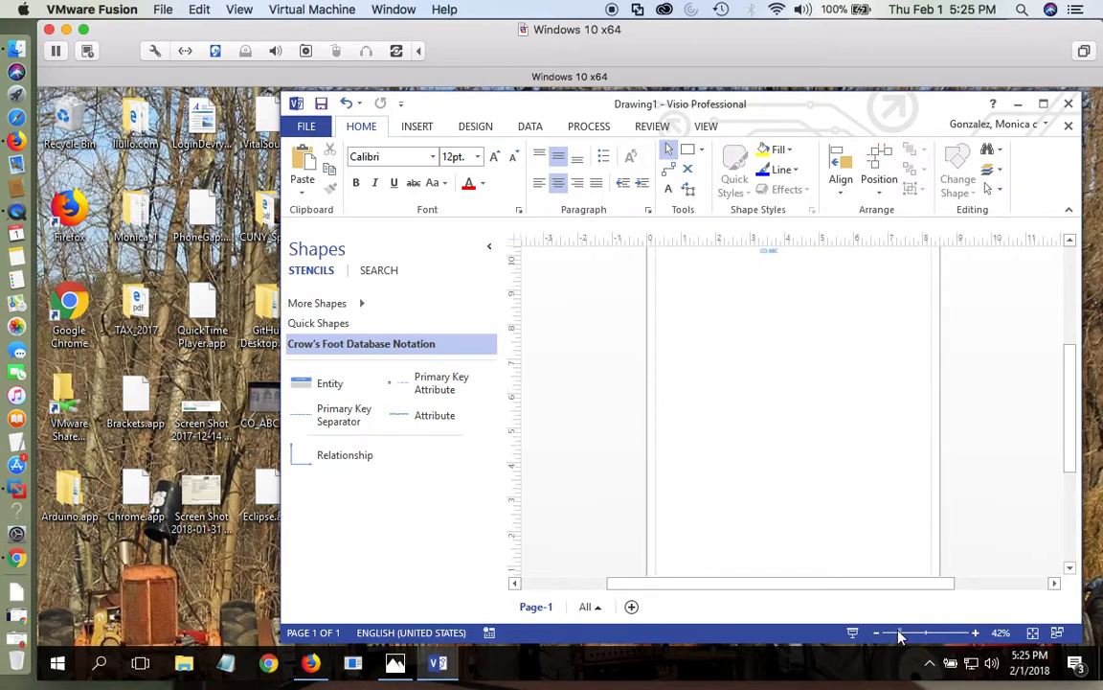
left_click_drag(1075, 378, 1072, 351)
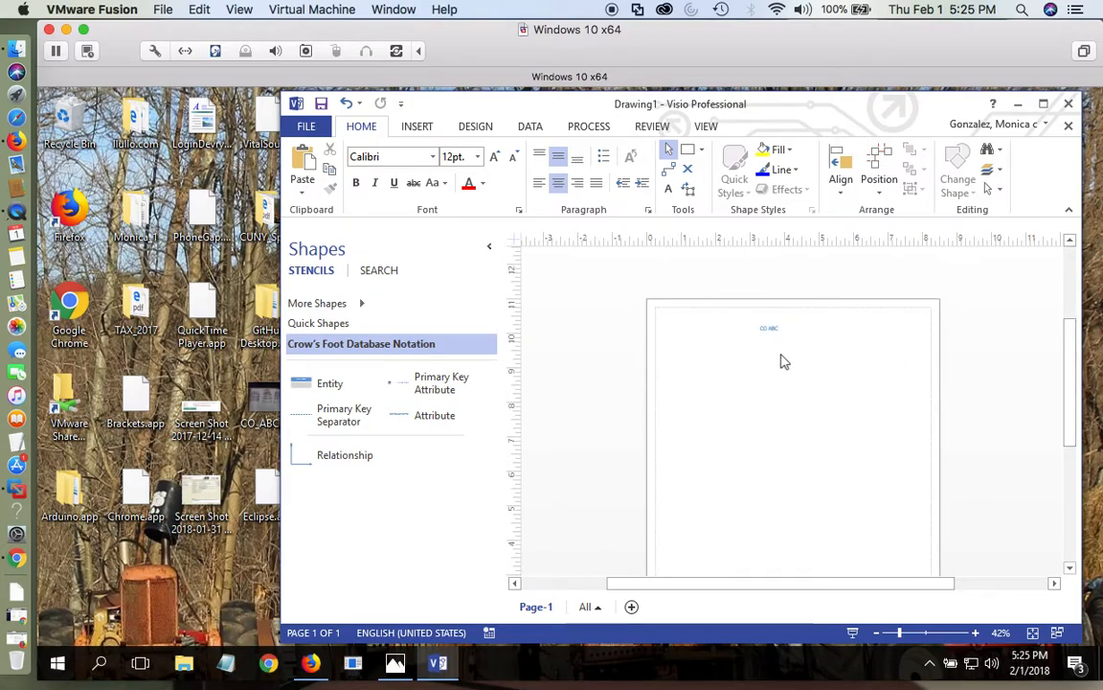
left_click(266, 407)
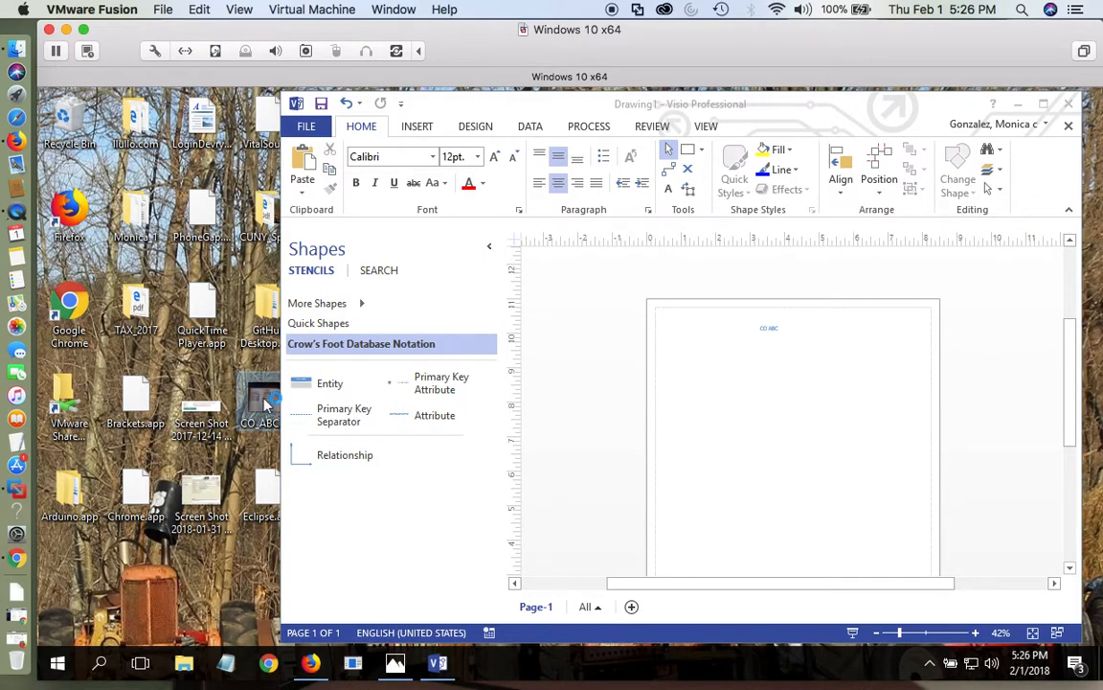
left_click(394, 663)
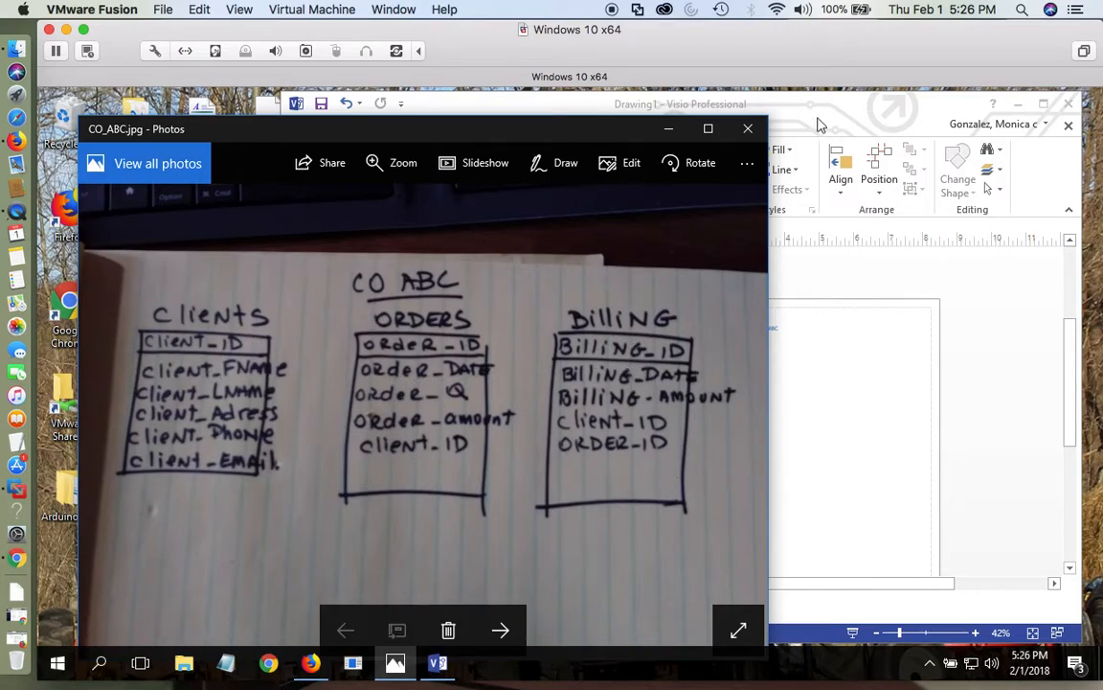
left_click(668, 131)
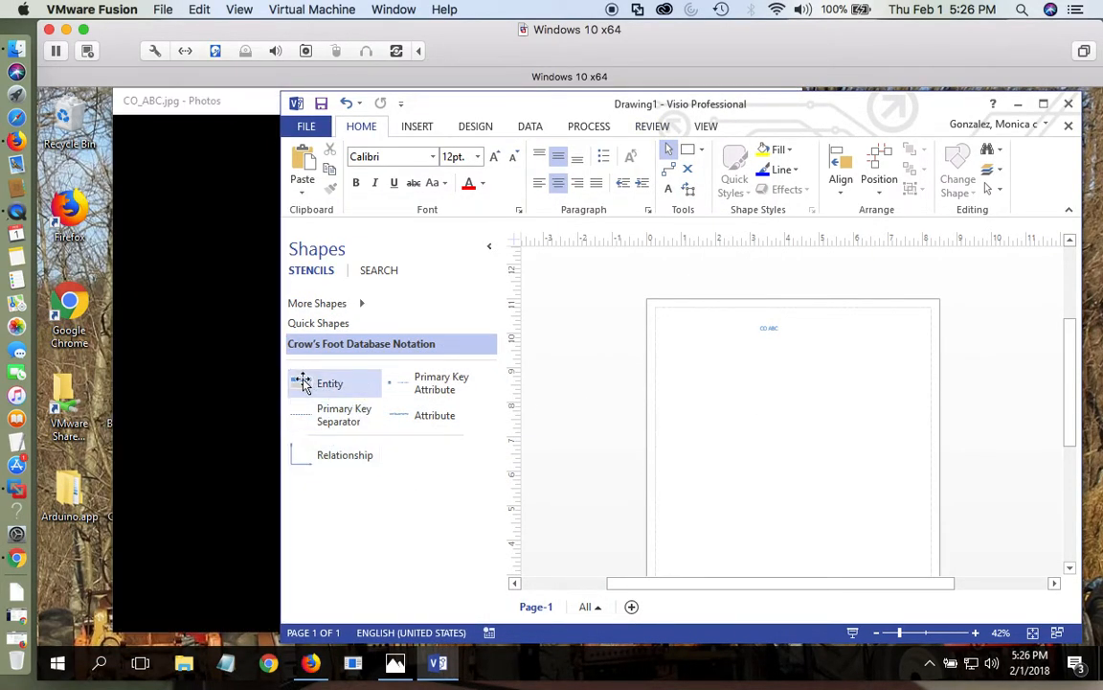
Step: Place an Entity shape below and left of the CO ABC title and name it CLIENTS in capitals
mouse_move(302, 383)
left_mouse_down()
mouse_move(739, 388)
mouse_move(686, 386)
mouse_move(712, 390)
mouse_move(703, 383)
left_mouse_up()
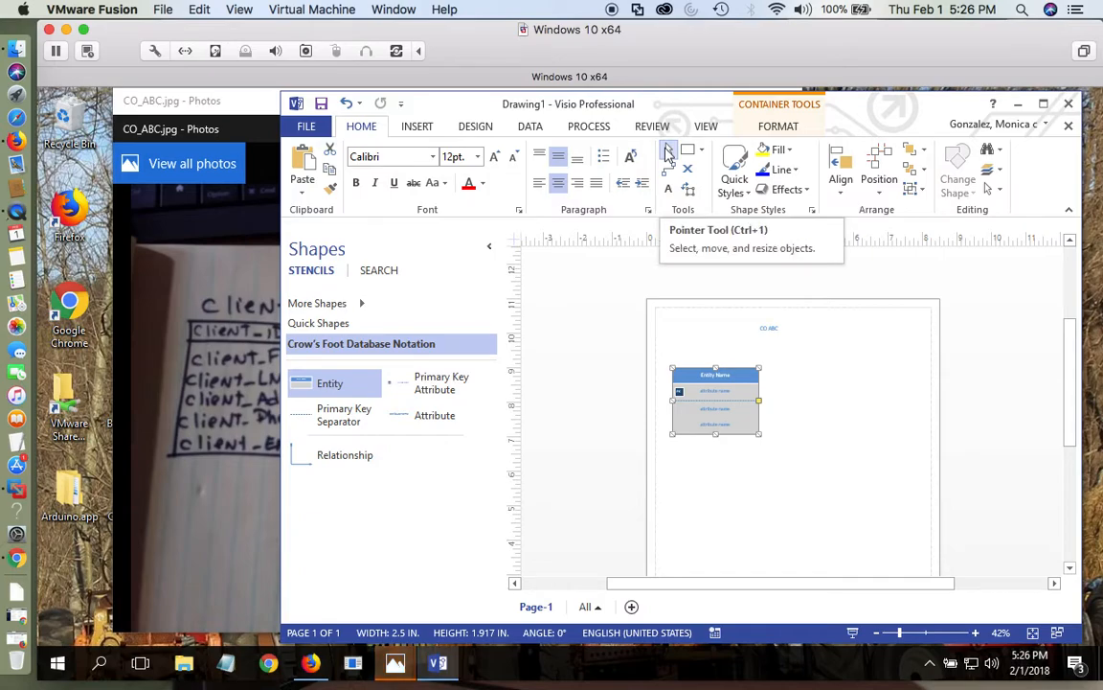
double_click(733, 377)
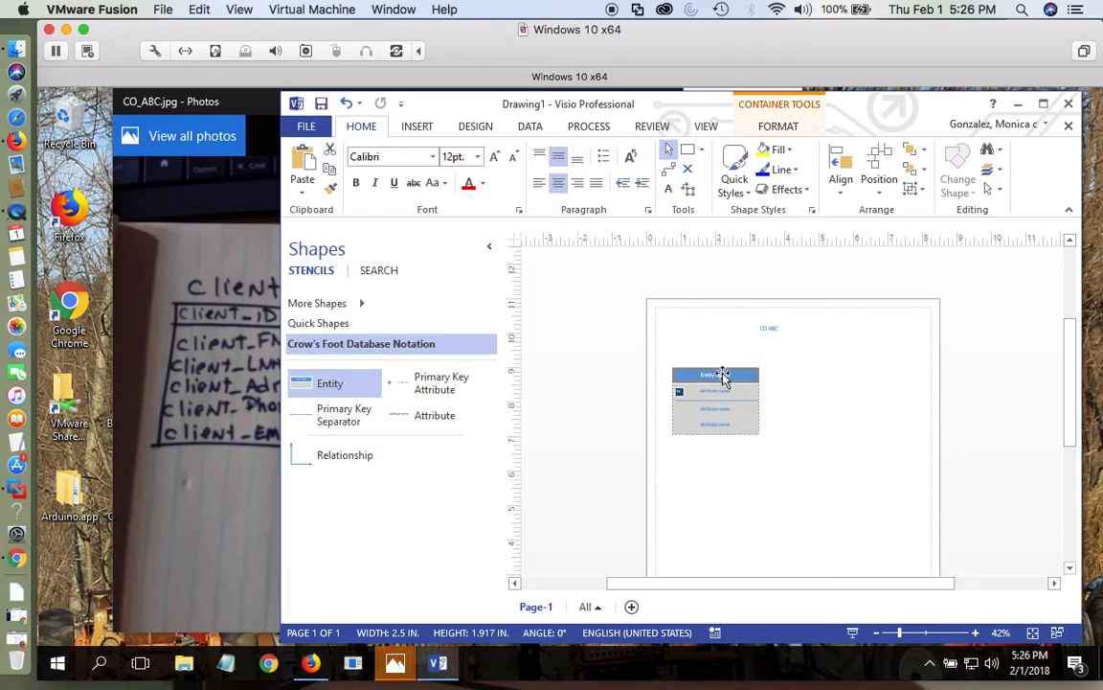
double_click(734, 374)
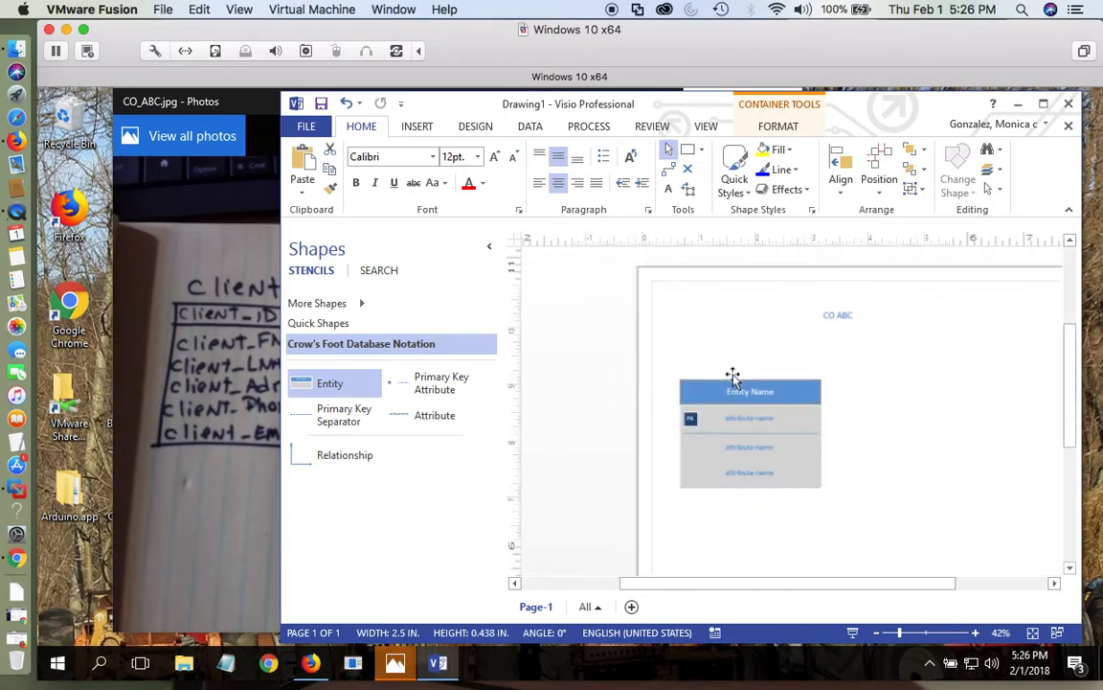
left_click(738, 374)
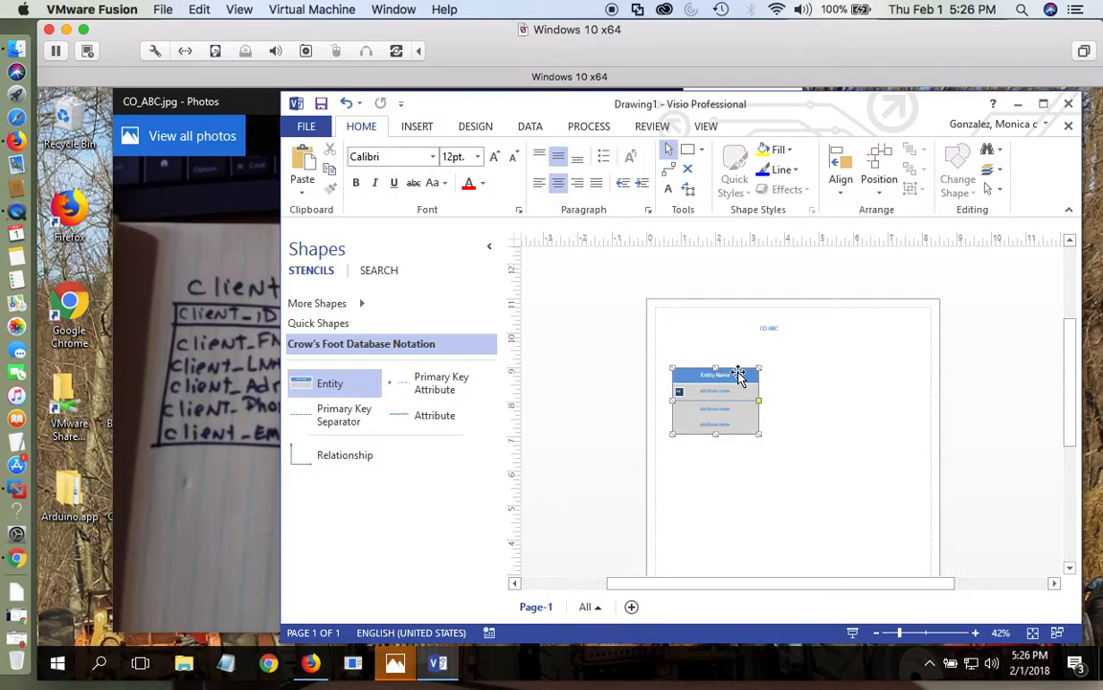
double_click(738, 375)
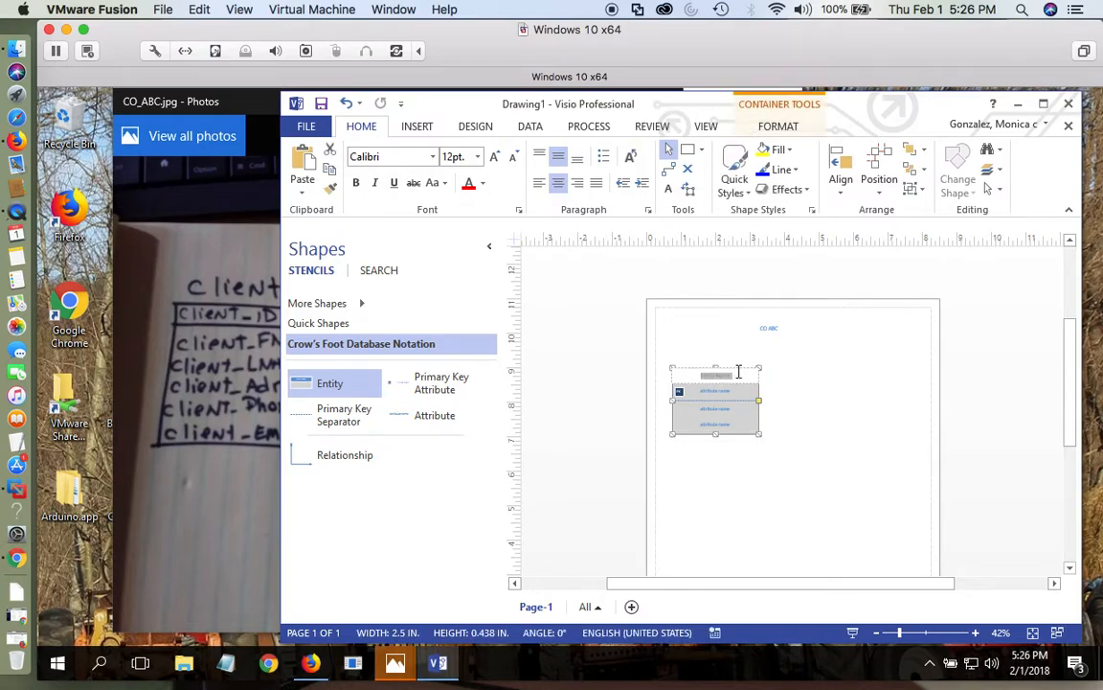
left_click(669, 191)
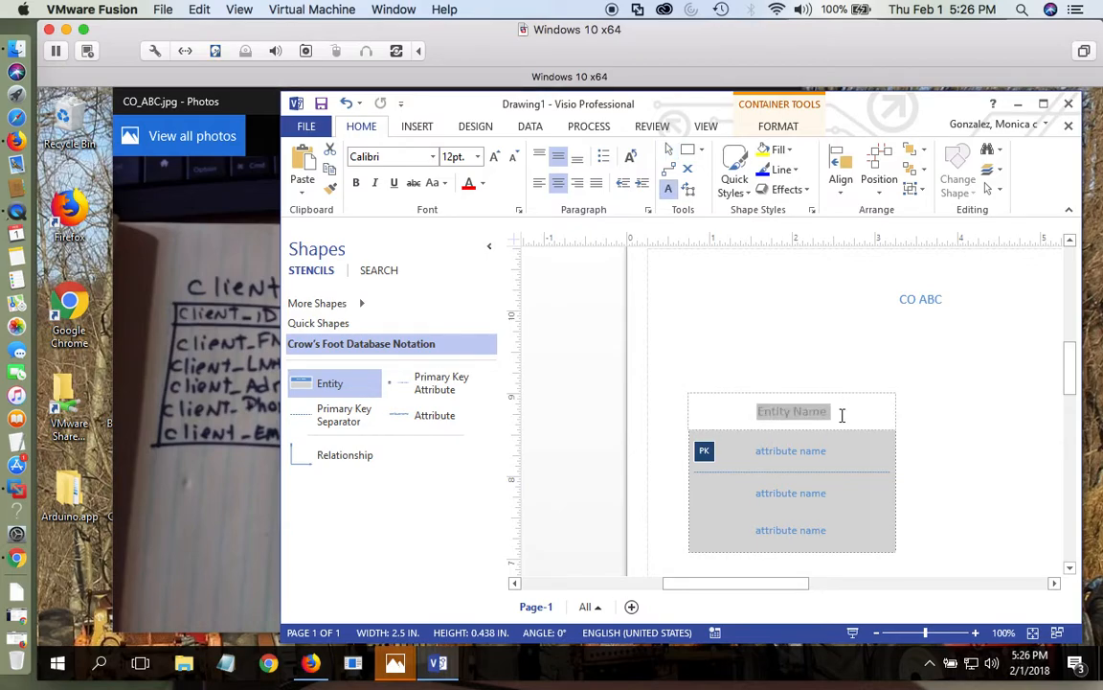
type("Clients")
key("BackSpace")
key("BackSpace")
key("BackSpace")
key("BackSpace")
key("BackSpace")
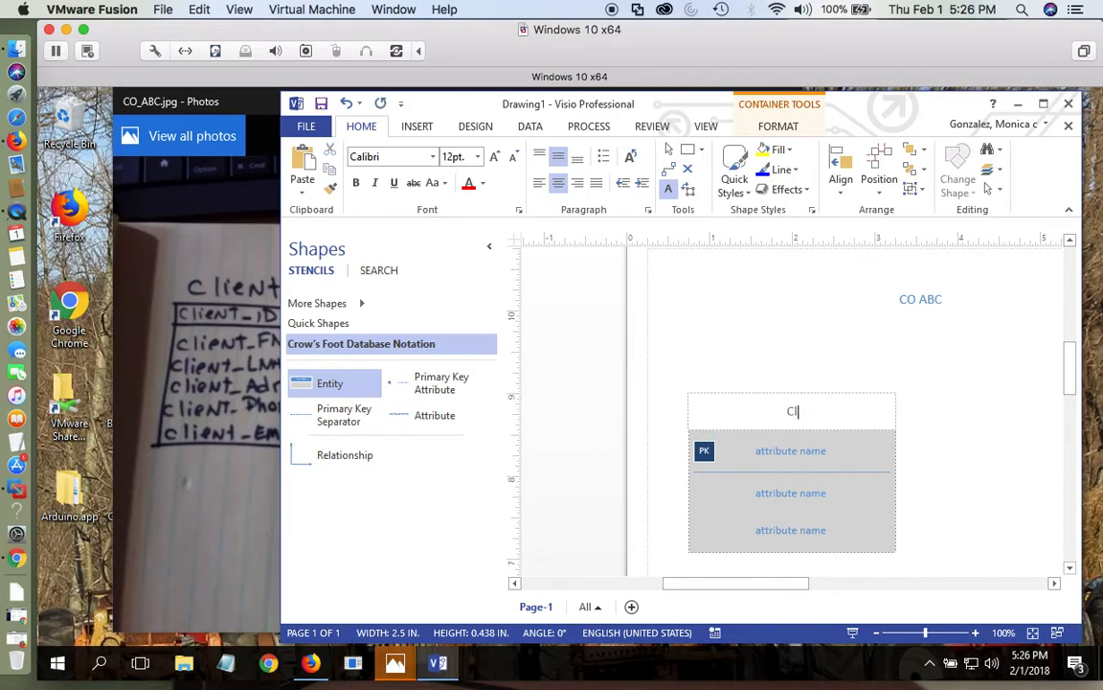
type("LIENTS")
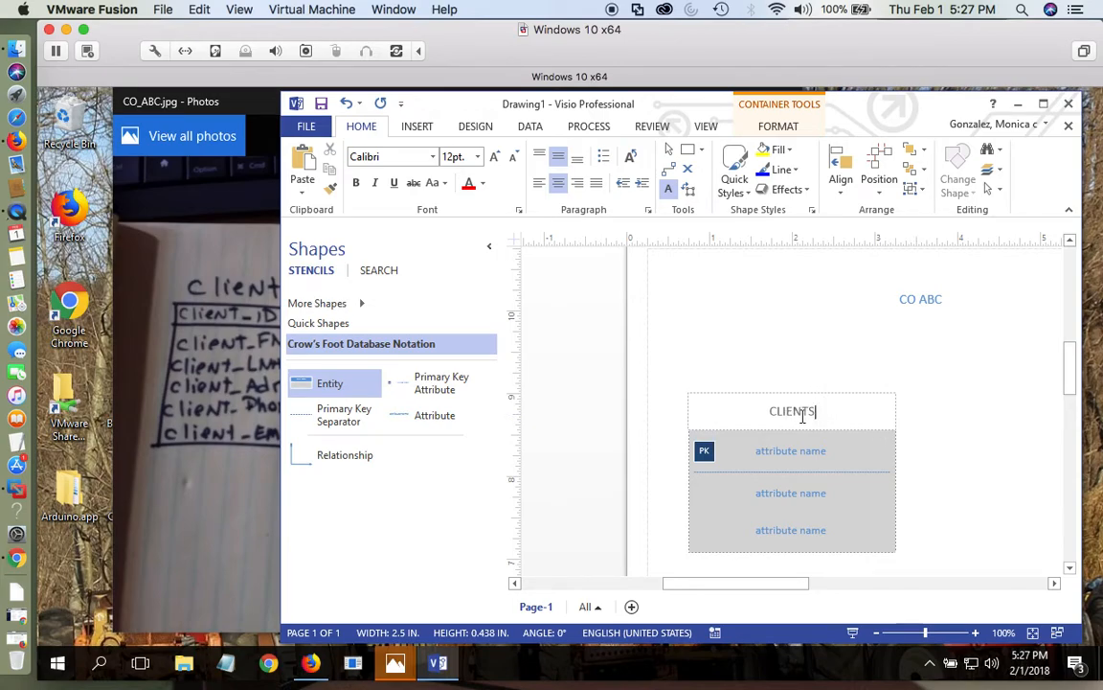
left_click(984, 407)
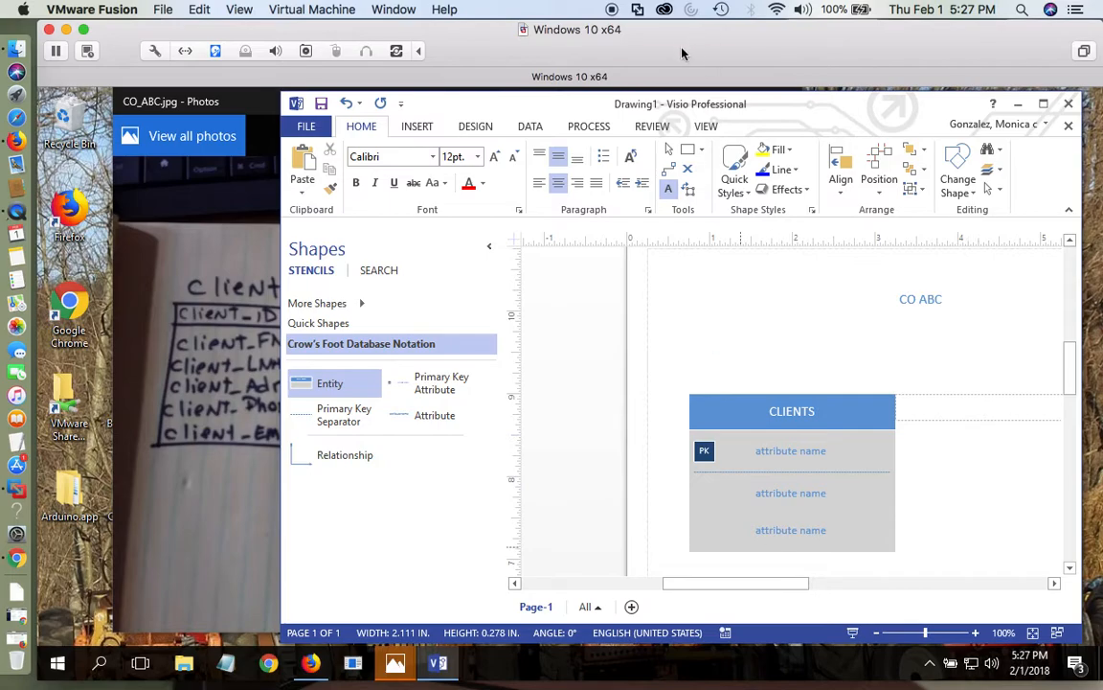
Step: Place a second Entity shape to the right of CLIENTS, level with it, and check the CO_ABC.jpg sketch for its name
left_click(670, 149)
scroll(697, 444, "down", 5)
left_click_drag(332, 385, 847, 391)
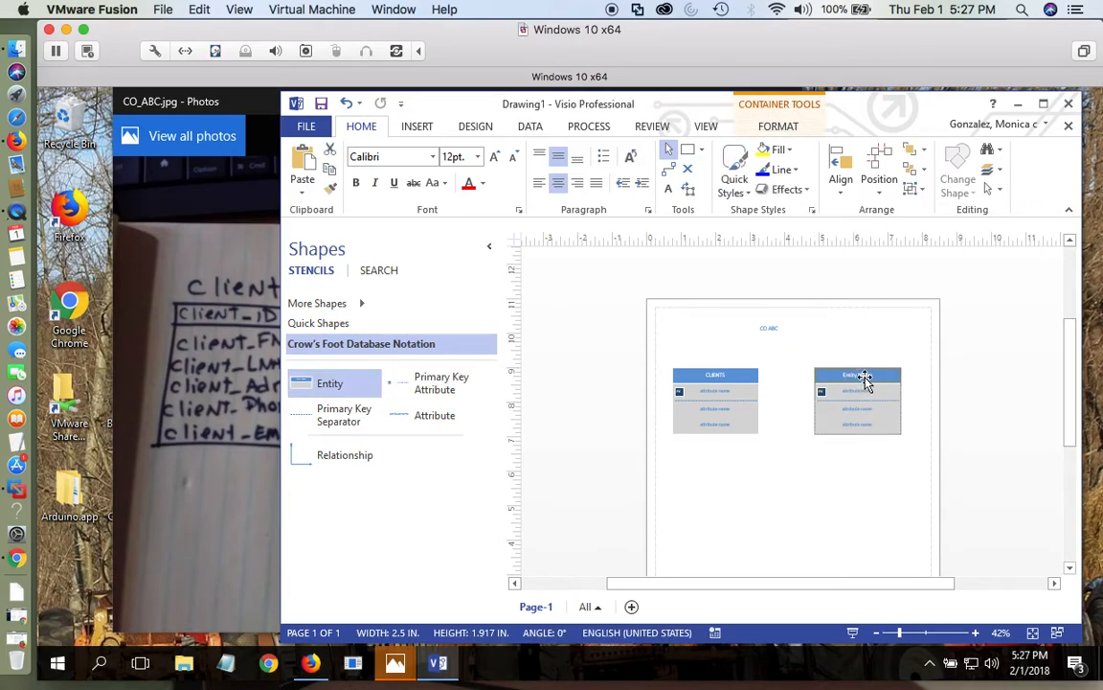
double_click(864, 376)
left_click(676, 189)
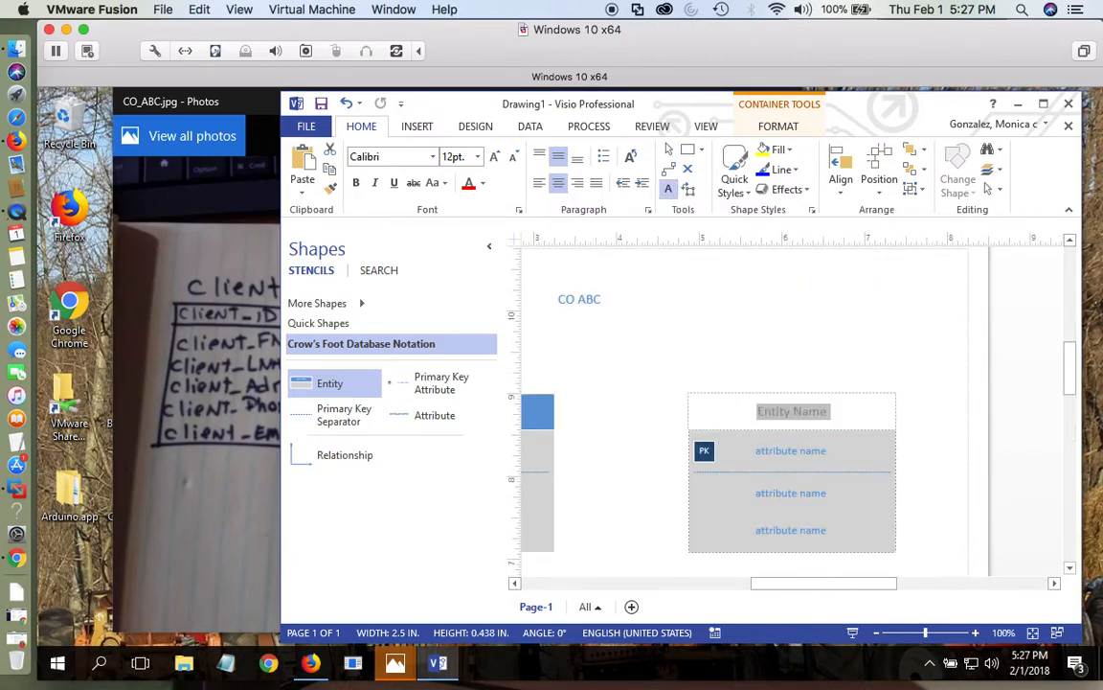
left_click(237, 553)
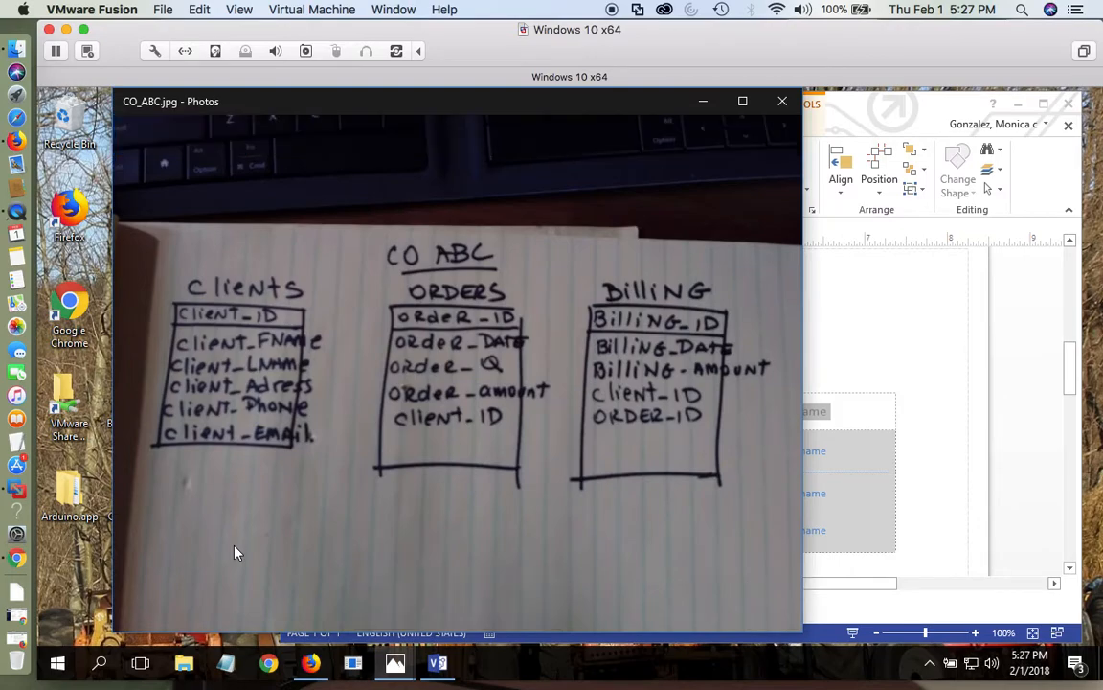
left_click(893, 343)
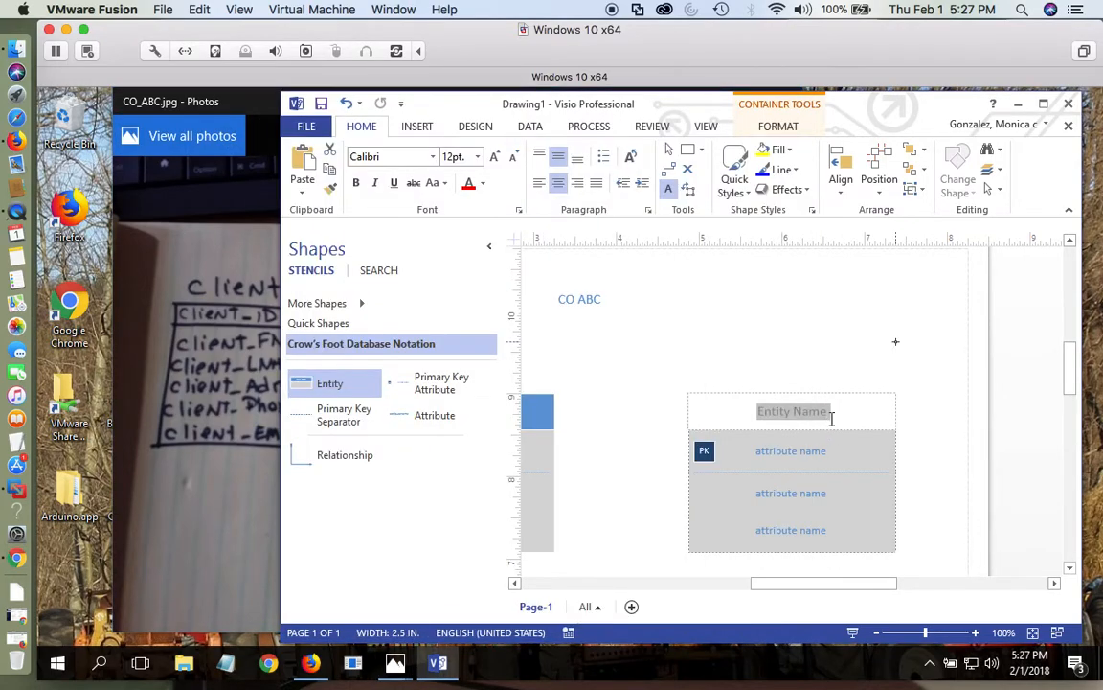
Step: Replace the placeholder name of the second entity with ORDERS in capitals
left_click(831, 419)
key("BackSpace")
key("BackSpace")
key("BackSpace")
key("BackSpace")
key("BackSpace")
key("BackSpace")
key("BackSpace")
key("BackSpace")
key("BackSpace")
key("BackSpace")
key("BackSpace")
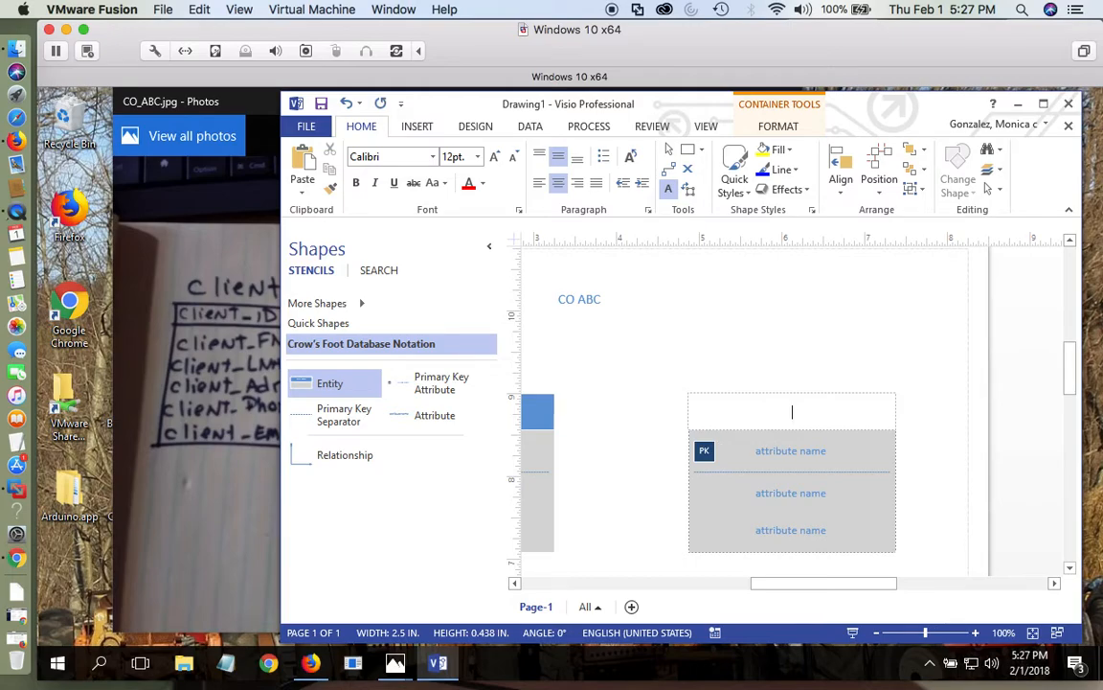
type("orders")
key("BackSpace")
key("BackSpace")
key("BackSpace")
key("BackSpace")
key("BackSpace")
key("BackSpace")
type("oo")
key("BackSpace")
type("Orders")
key("BackSpace")
key("BackSpace")
key("BackSpace")
key("BackSpace")
key("BackSpace")
type("RDERS")
Step: Check the sketch for the third table and place another Entity shape below and between CLIENTS and ORDERS
left_click_drag(829, 586, 803, 593)
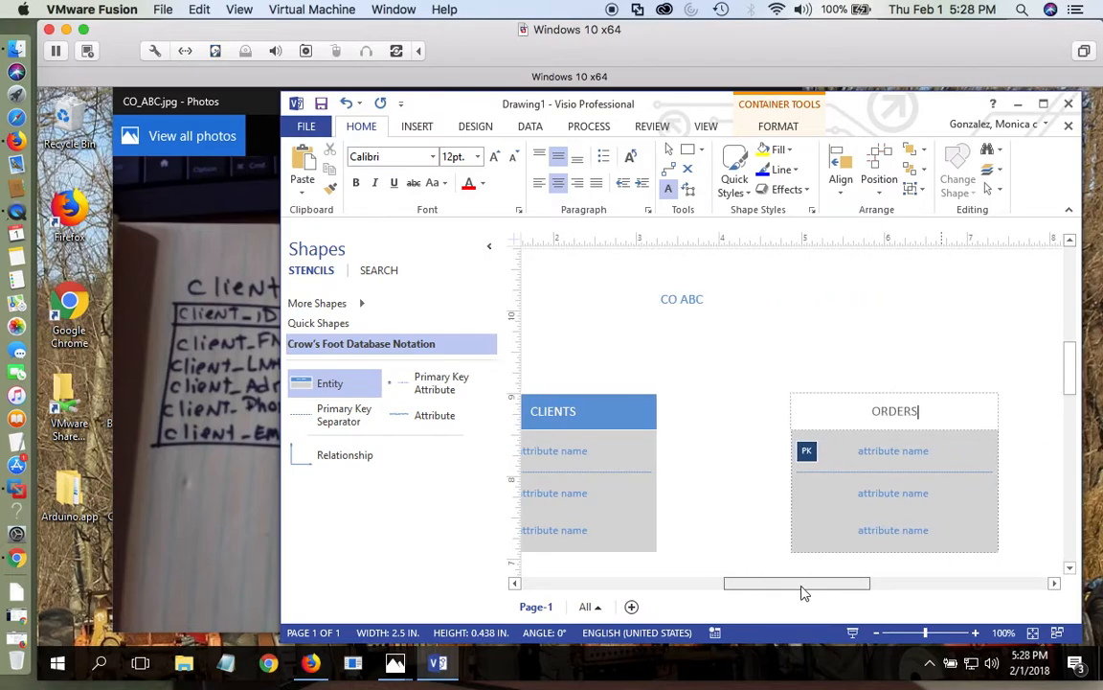
left_click(166, 528)
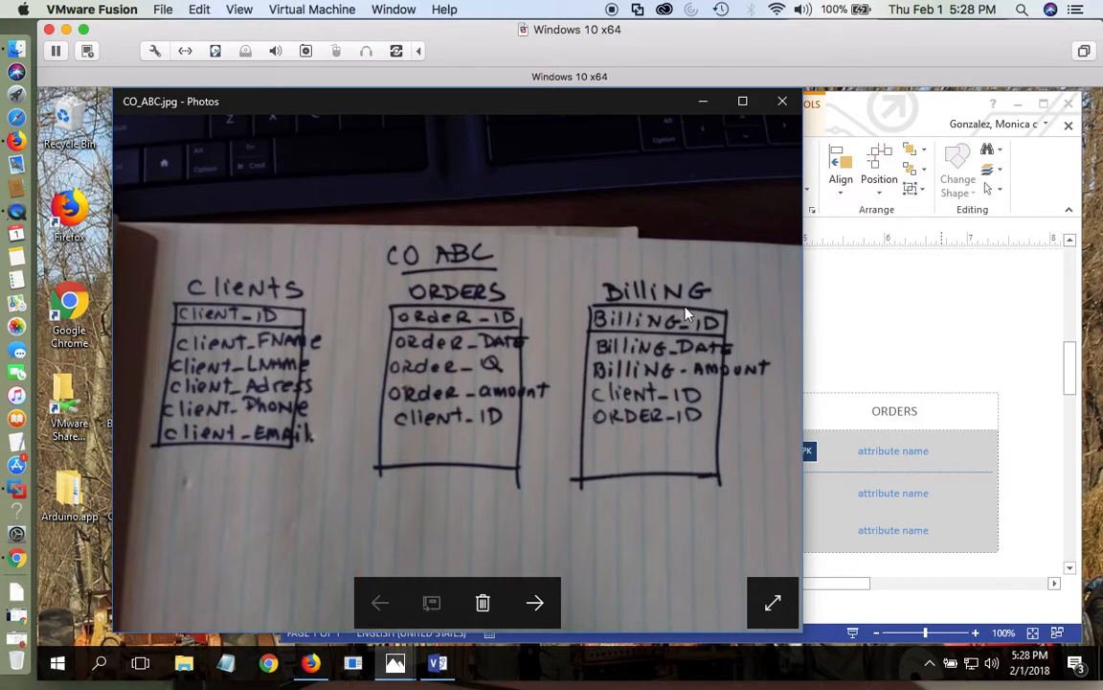
left_click(862, 341)
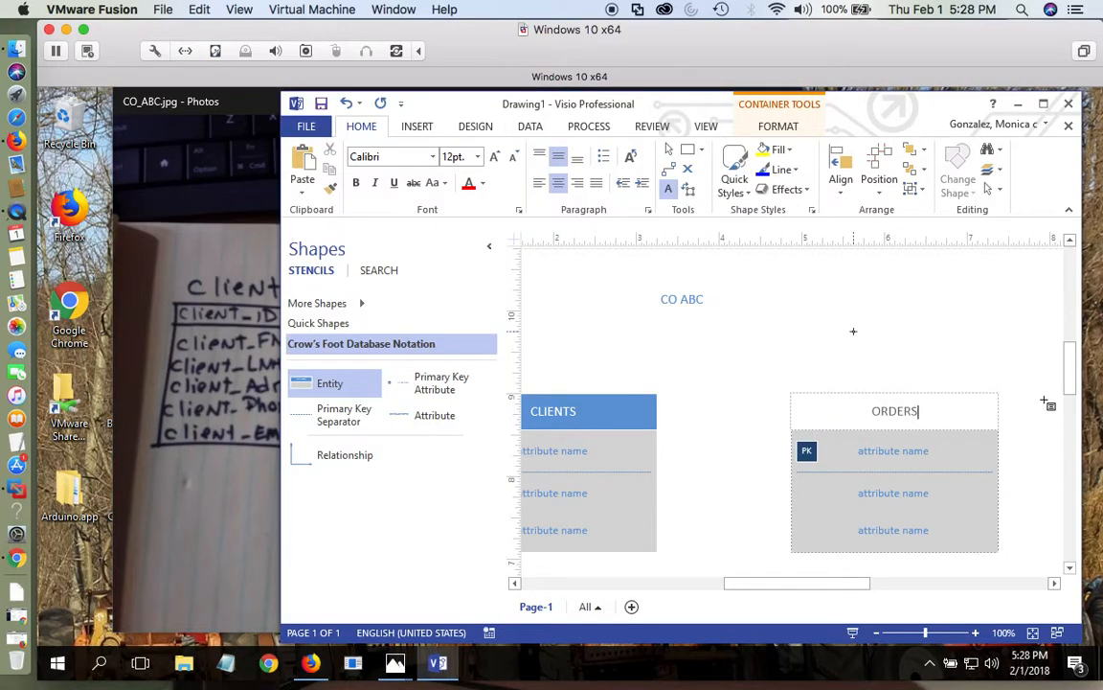
mouse_move(1073, 383)
left_mouse_down()
mouse_move(1076, 419)
mouse_move(1073, 396)
left_mouse_up()
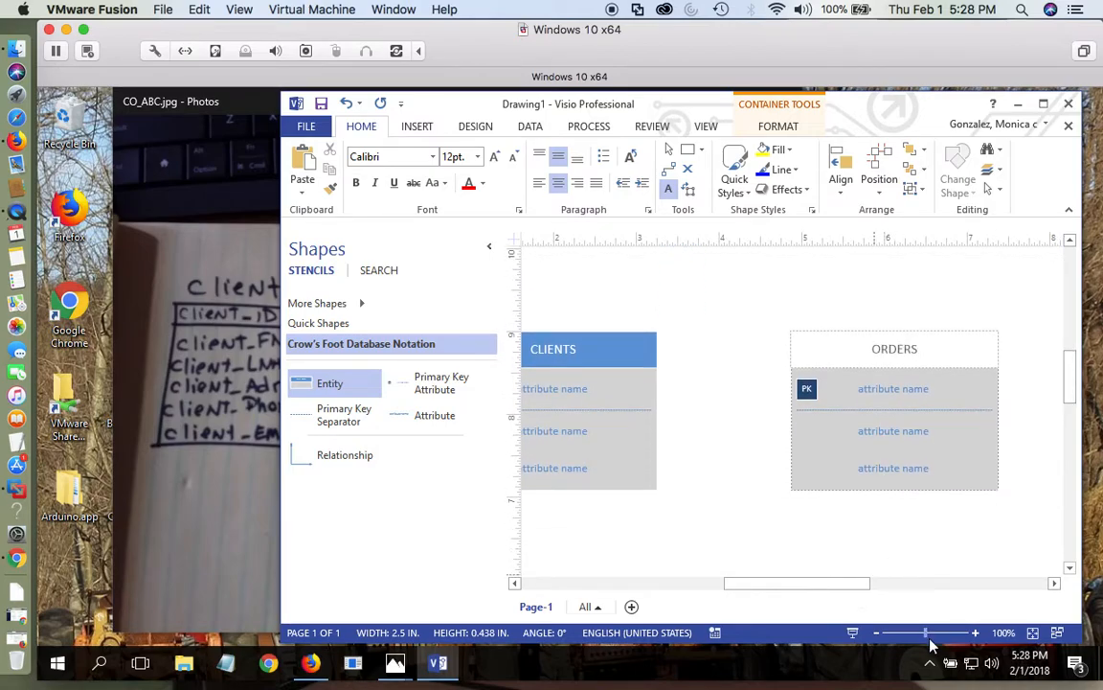
left_click_drag(925, 633, 912, 634)
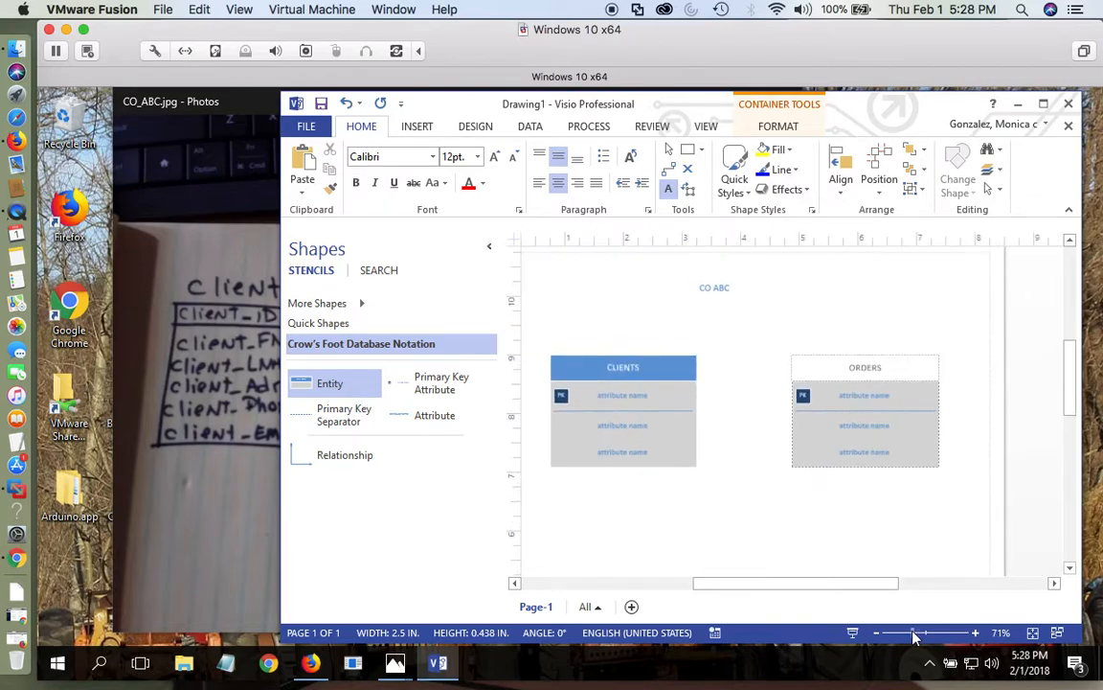
left_click_drag(296, 382, 738, 531)
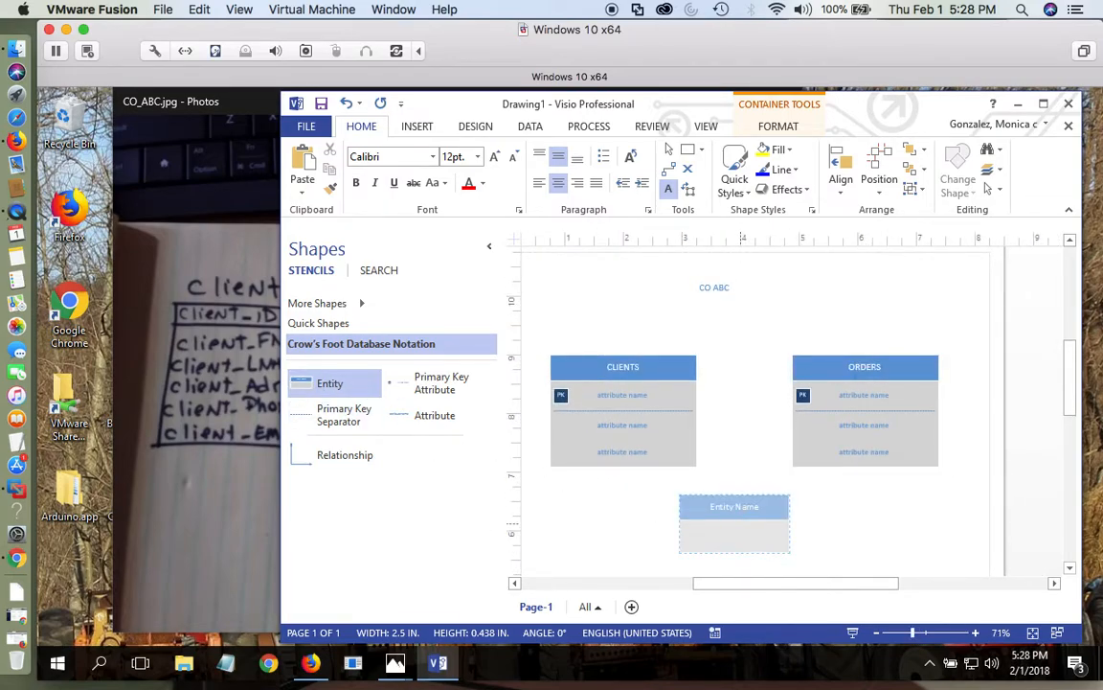
Step: Replace the third entity's placeholder name with BILLS in capitals
double_click(766, 508)
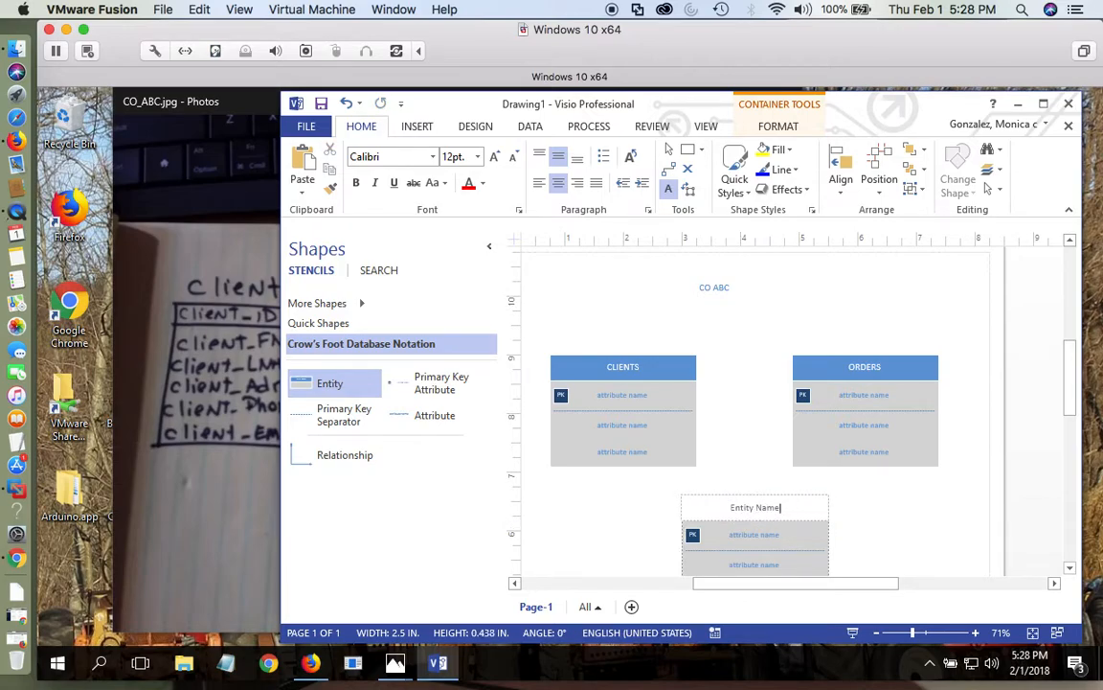
key("BackSpace")
key("BackSpace")
key("BackSpace")
key("BackSpace")
key("BackSpace")
key("BackSpace")
key("BackSpace")
key("BackSpace")
key("BackSpace")
key("BackSpace")
type("b")
key("BackSpace")
type("BILLS")
Step: Check the CLIENTS fields in the sketch and name the primary key attribute of the CLIENTS entity Client_Id
left_click(212, 514)
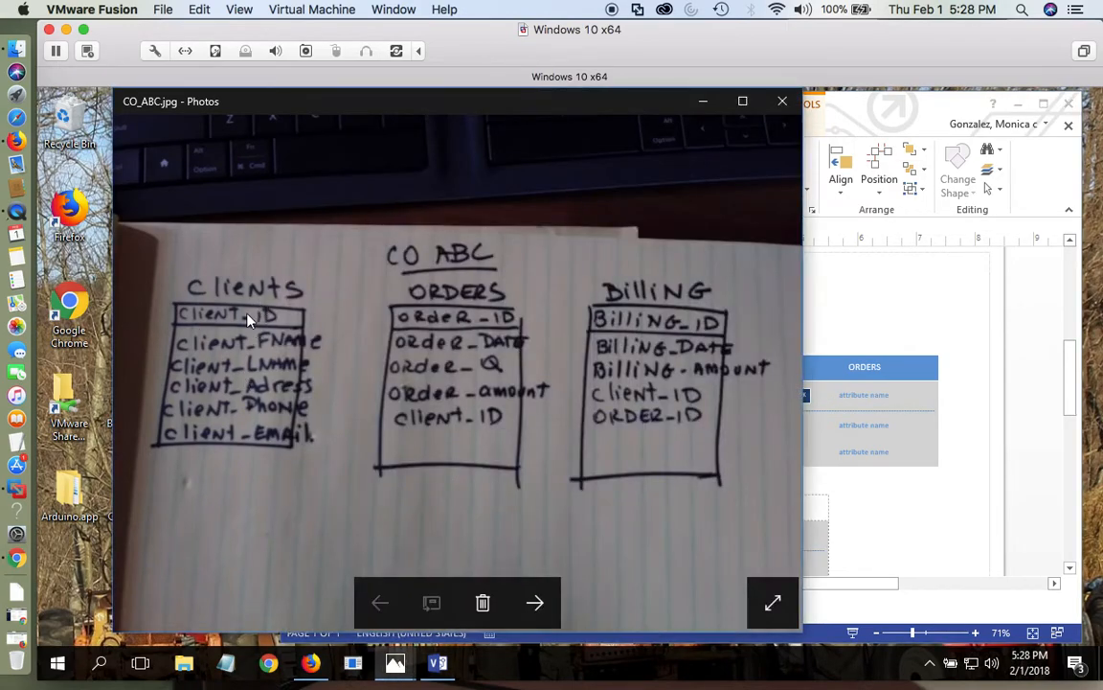
left_click(876, 327)
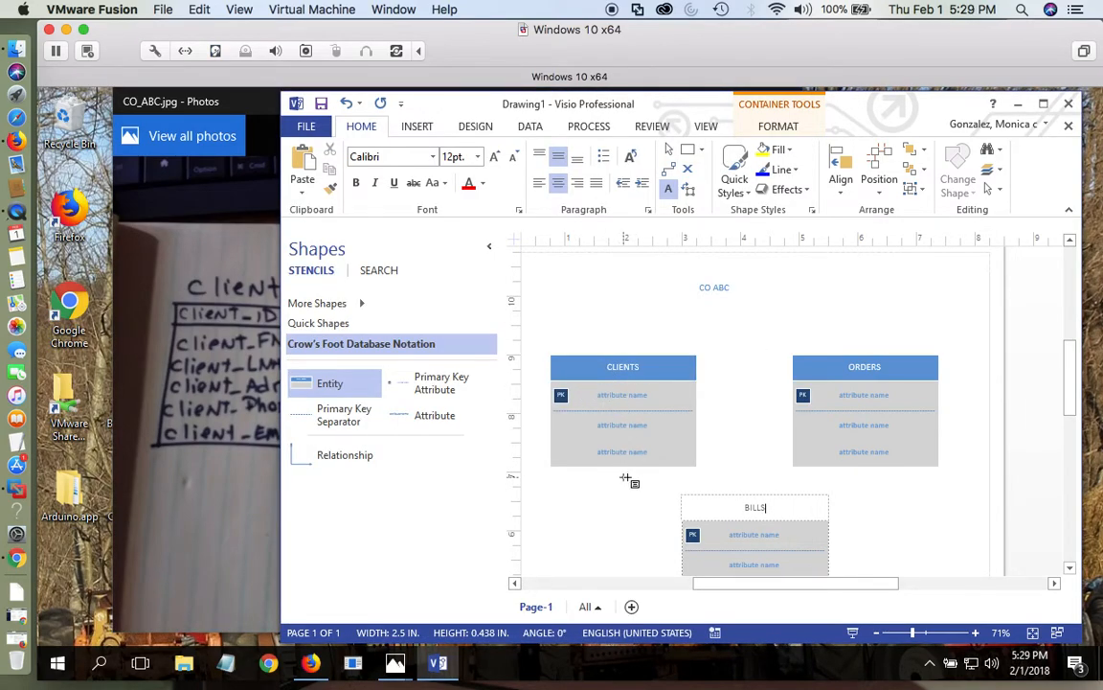
left_click(643, 398)
double_click(643, 399)
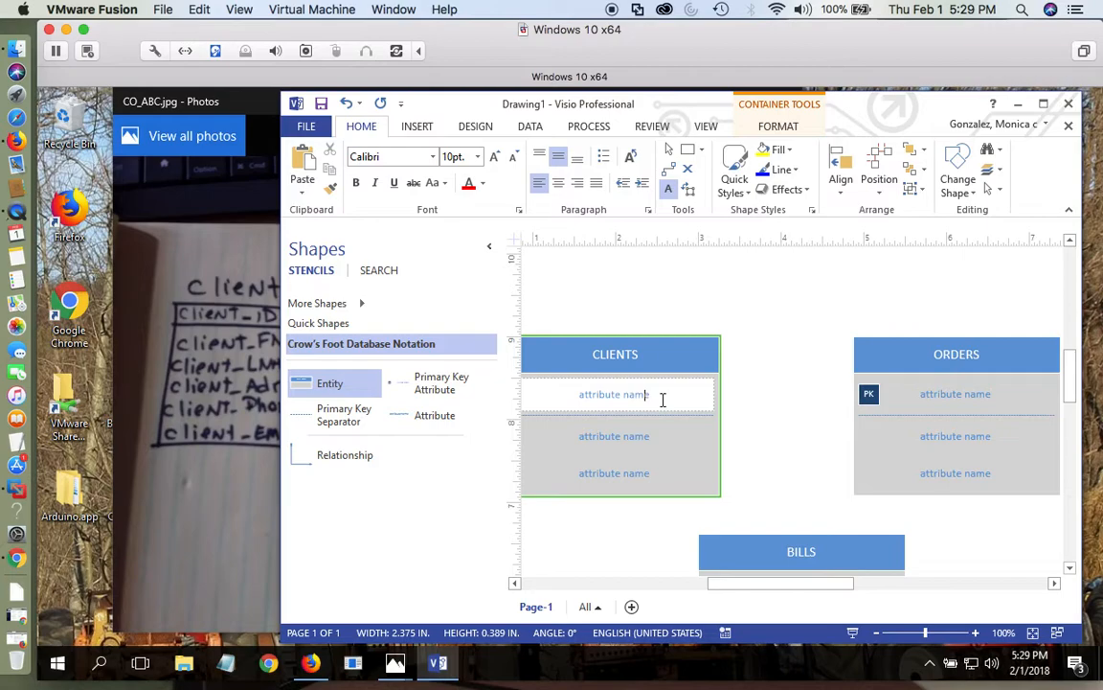
key("BackSpace")
key("BackSpace")
key("BackSpace")
key("BackSpace")
key("BackSpace")
key("BackSpace")
key("BackSpace")
key("BackSpace")
key("BackSpace")
type("n")
type("t")
type("I")
type("_")
Step: Rename the first non-key attribute of the CLIENTS entity as Client_Fname
left_click(641, 435)
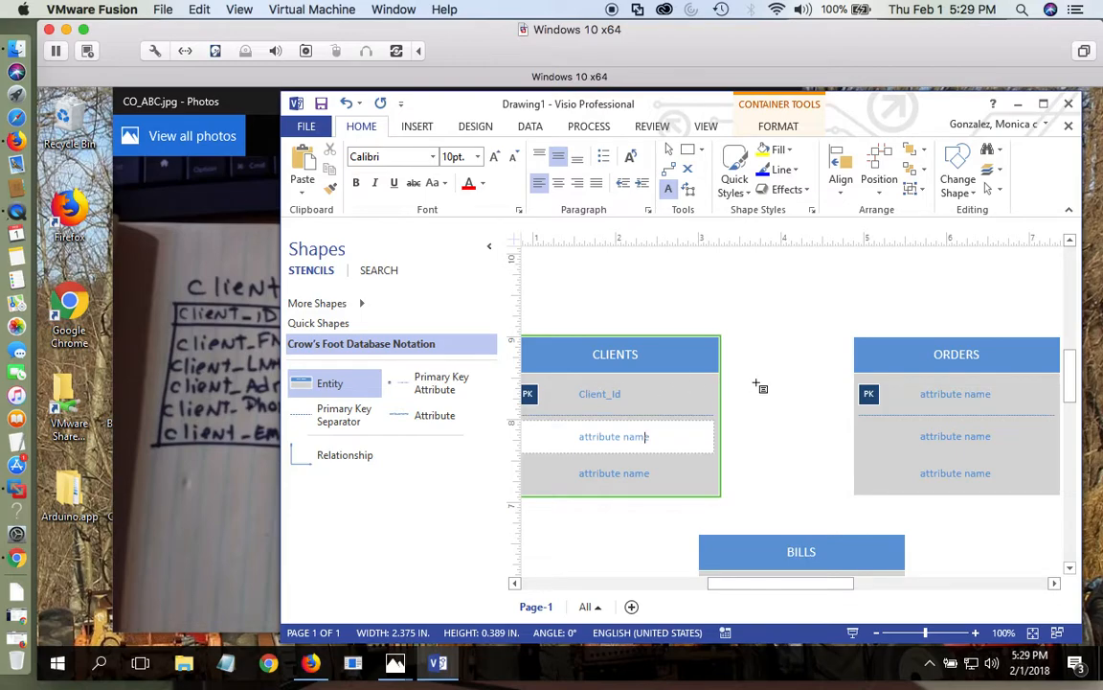
scroll(791, 589, "left", 3)
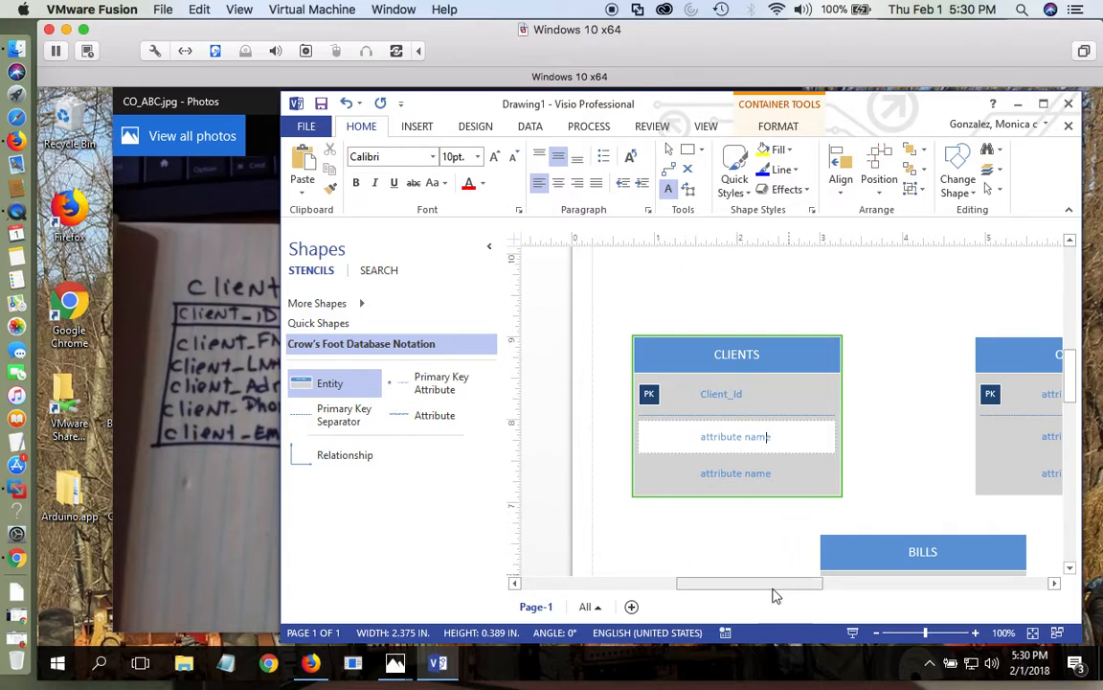
scroll(783, 586, "right", 2)
scroll(798, 595, "right", 1)
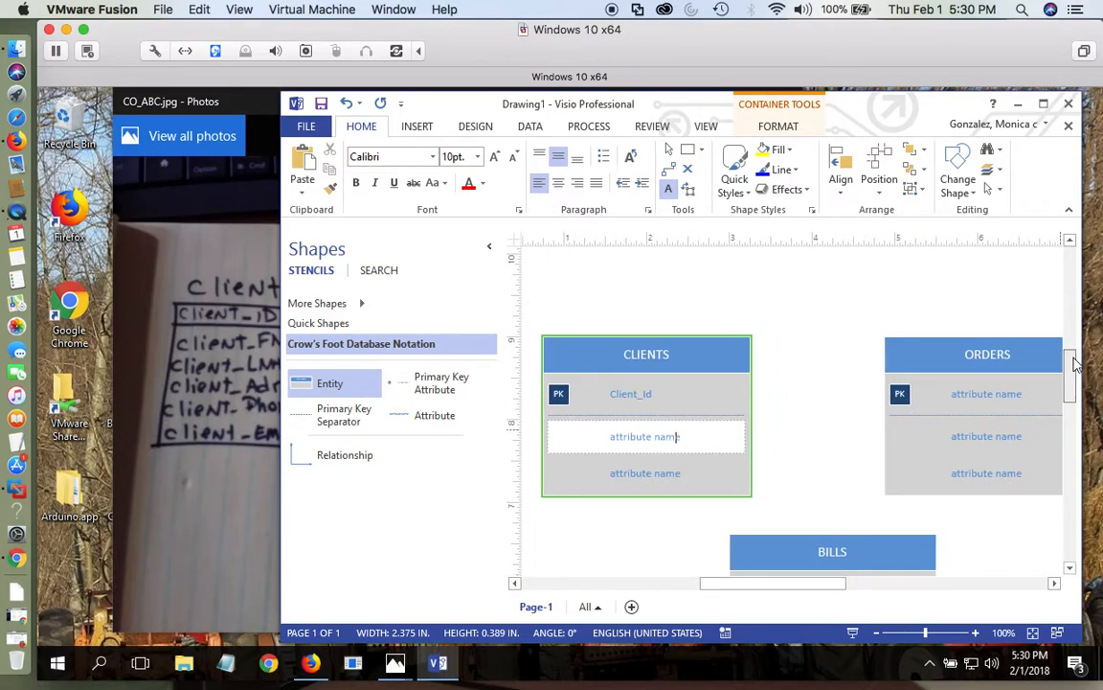
mouse_move(1073, 360)
left_mouse_down()
mouse_move(1074, 392)
mouse_move(1074, 358)
left_mouse_up()
left_click(682, 475)
key("BackSpace")
key("BackSpace")
key("BackSpace")
key("BackSpace")
key("BackSpace")
key("BackSpace")
key("BackSpace")
key("BackSpace")
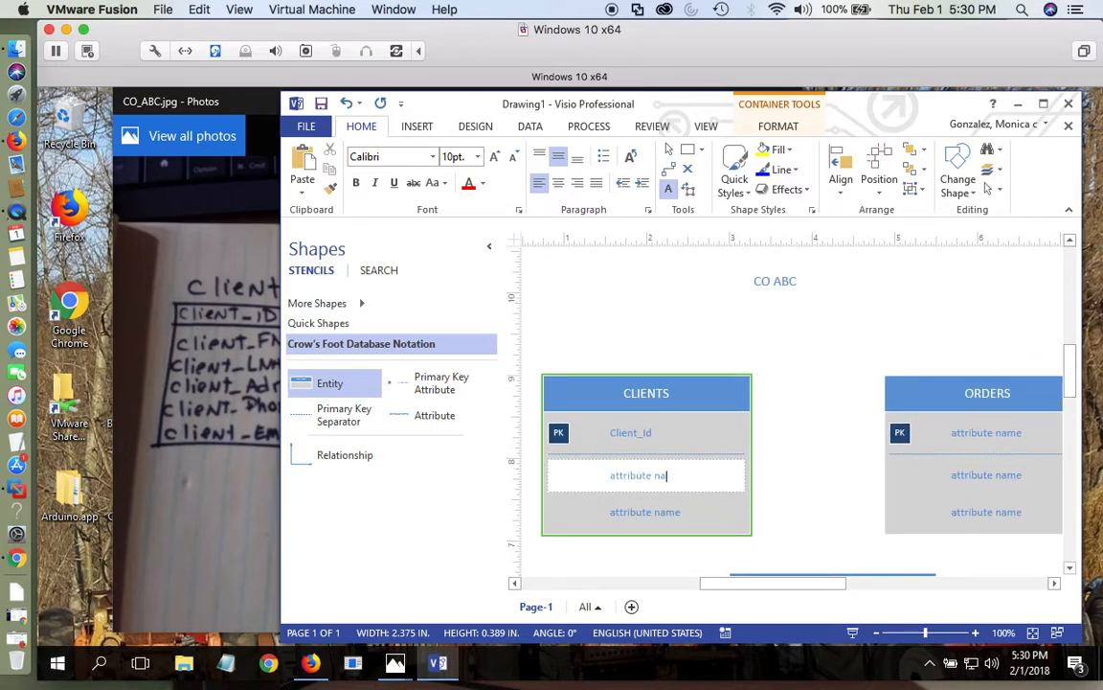
key("BackSpace")
key("BackSpace")
key("BackSpace")
key("BackSpace")
key("BackSpace")
key("BackSpace")
type("Cl")
type("inet")
key("BackSpace")
key("BackSpace")
key("BackSpace")
type("ent")
type("F")
key("BackSpace")
type("_")
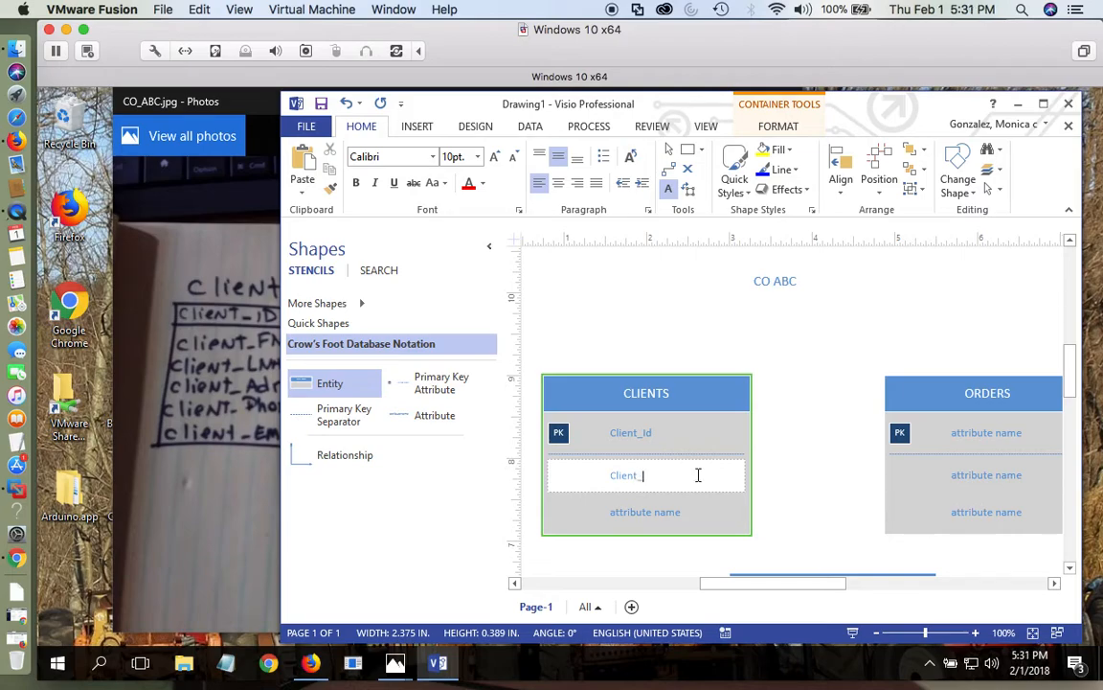
type("Fname")
Step: Start saving the drawing under a new name in the CST1204 folder, with PDF as the file type
left_click_drag(1075, 419, 1073, 393)
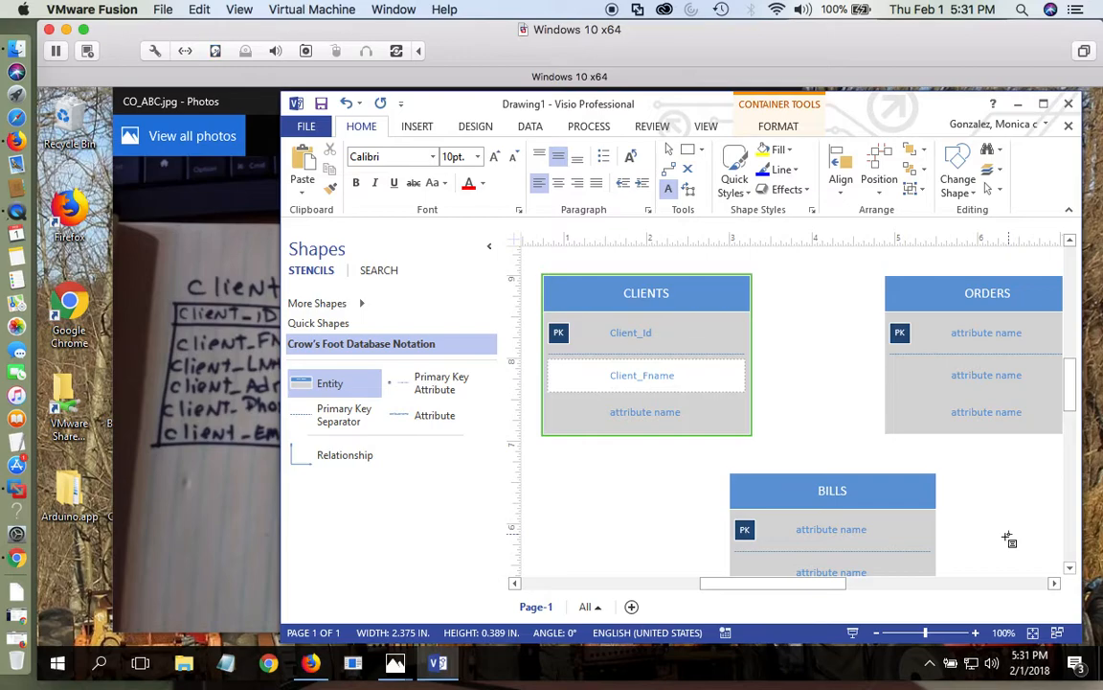
left_click(304, 130)
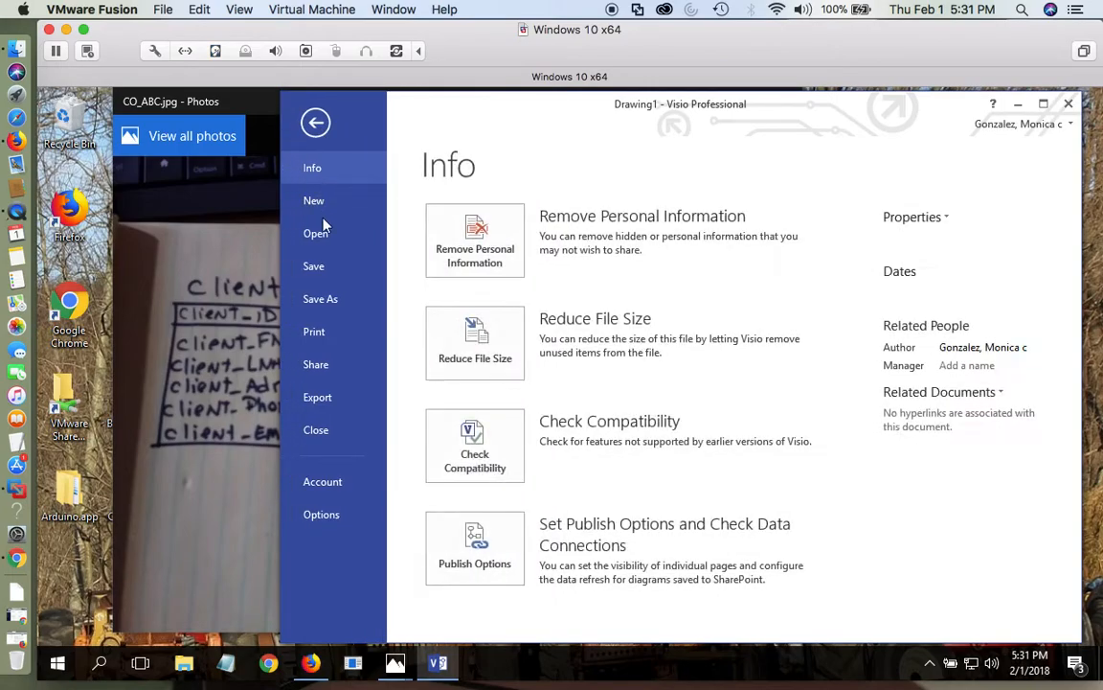
key("Escape")
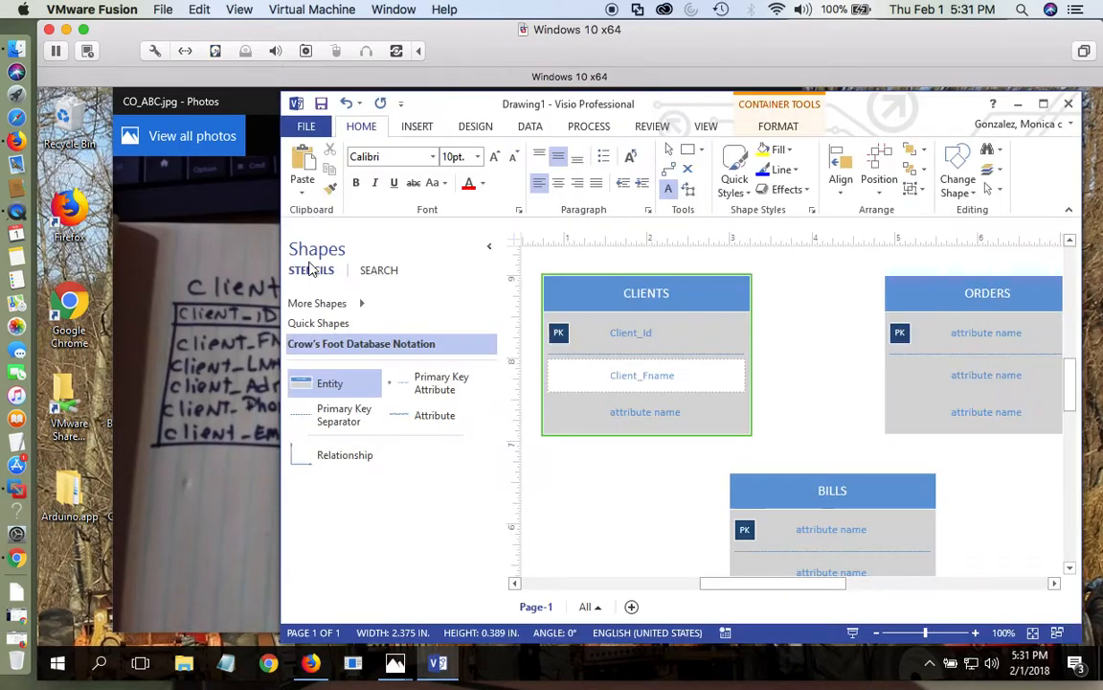
left_click(306, 130)
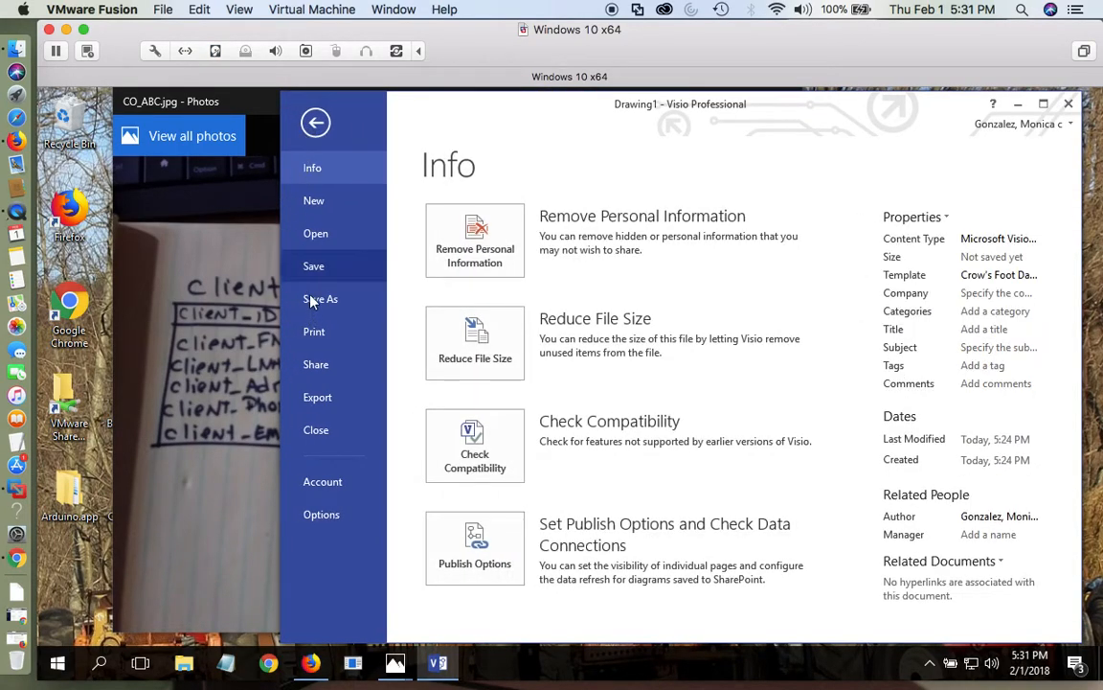
left_click(311, 300)
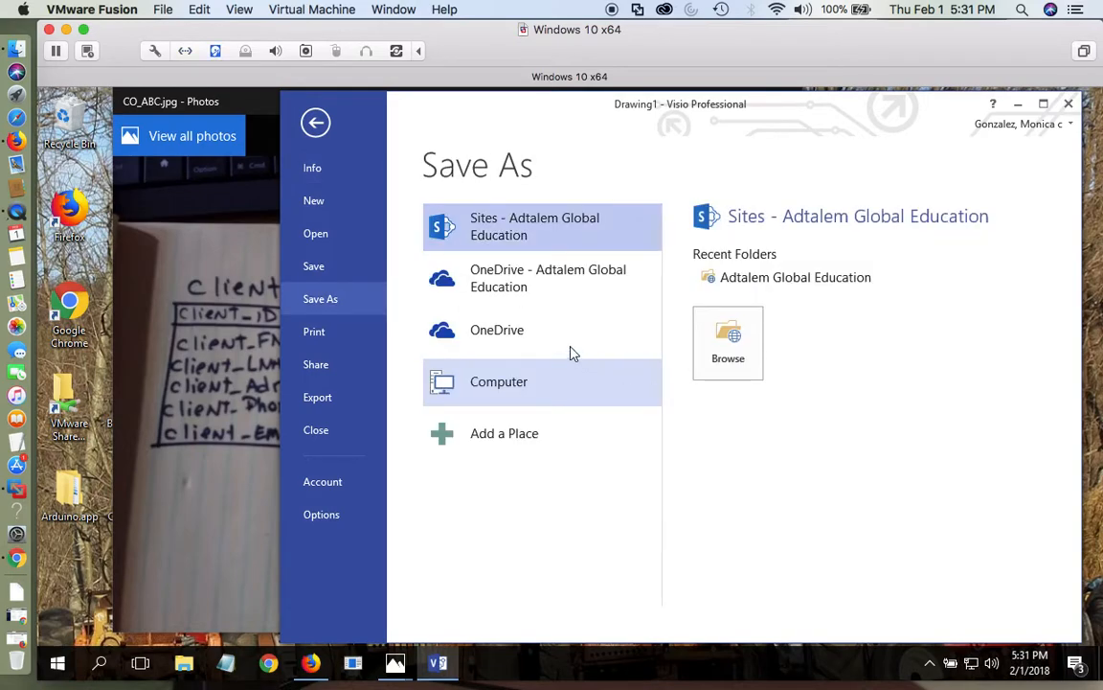
left_click(730, 353)
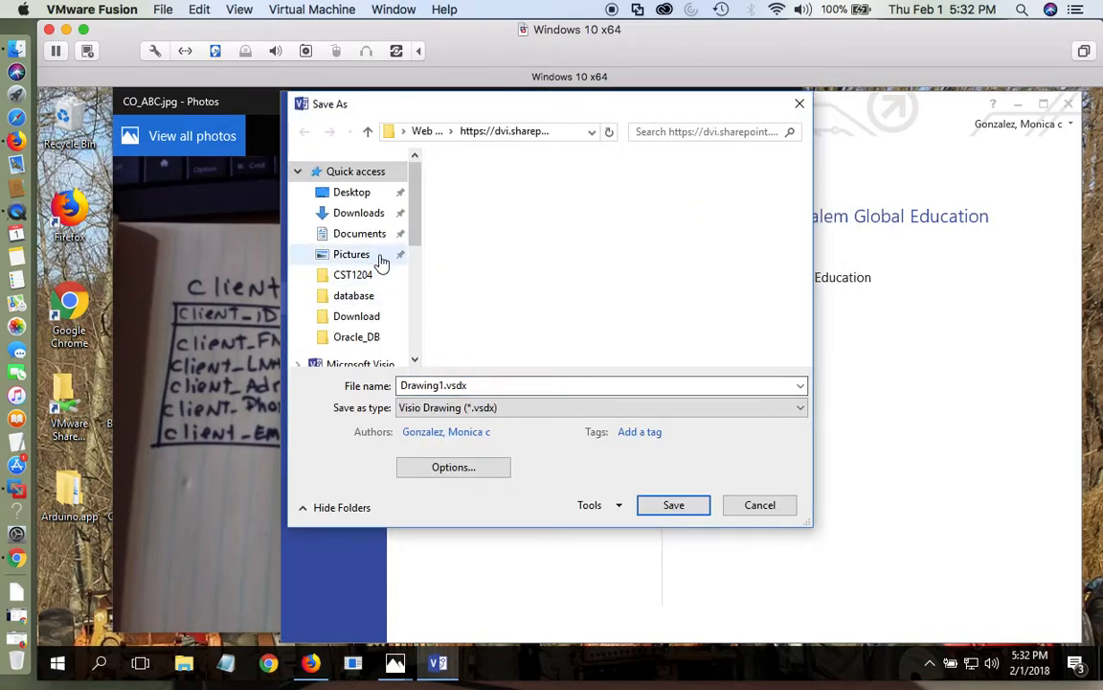
left_click(376, 280)
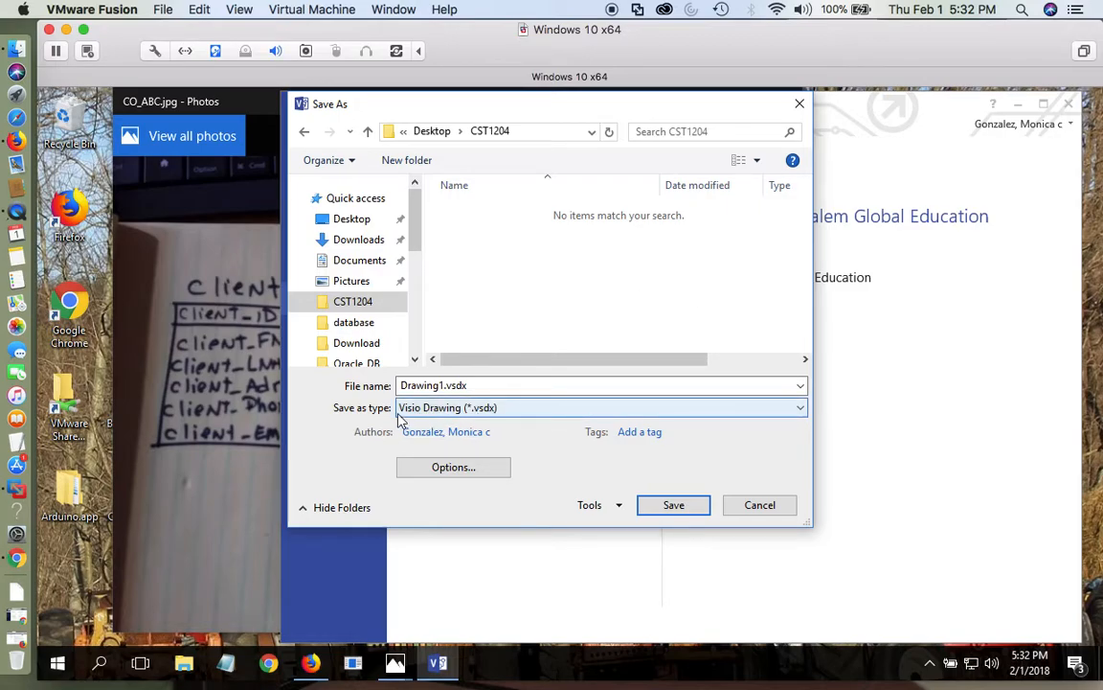
left_click(801, 410)
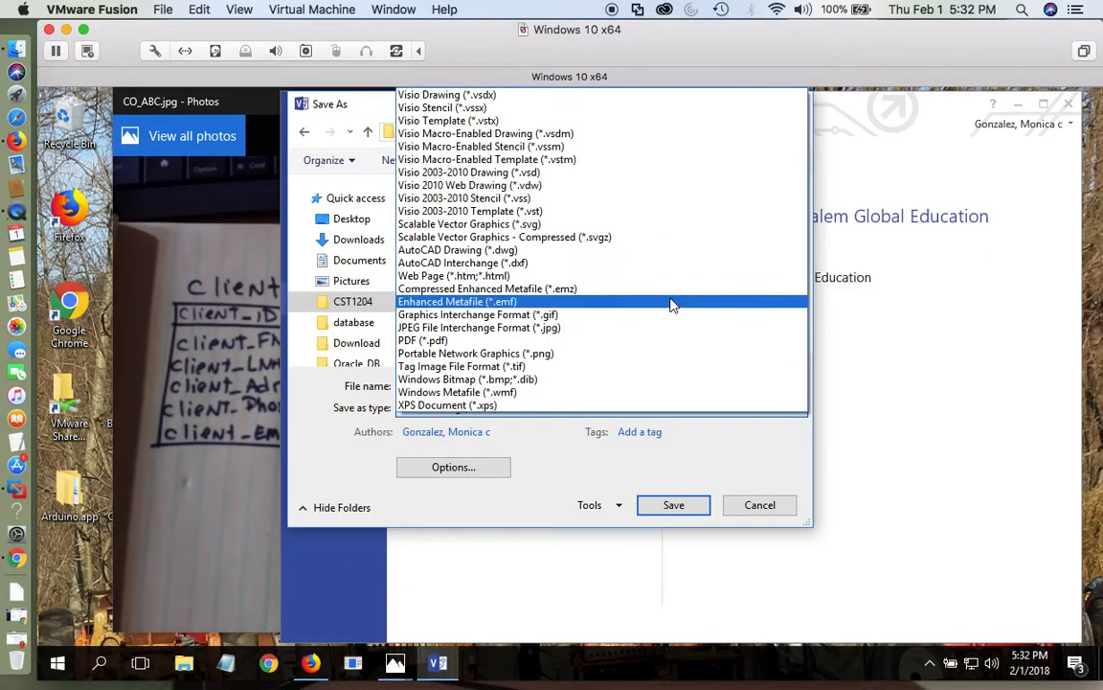
left_click(654, 340)
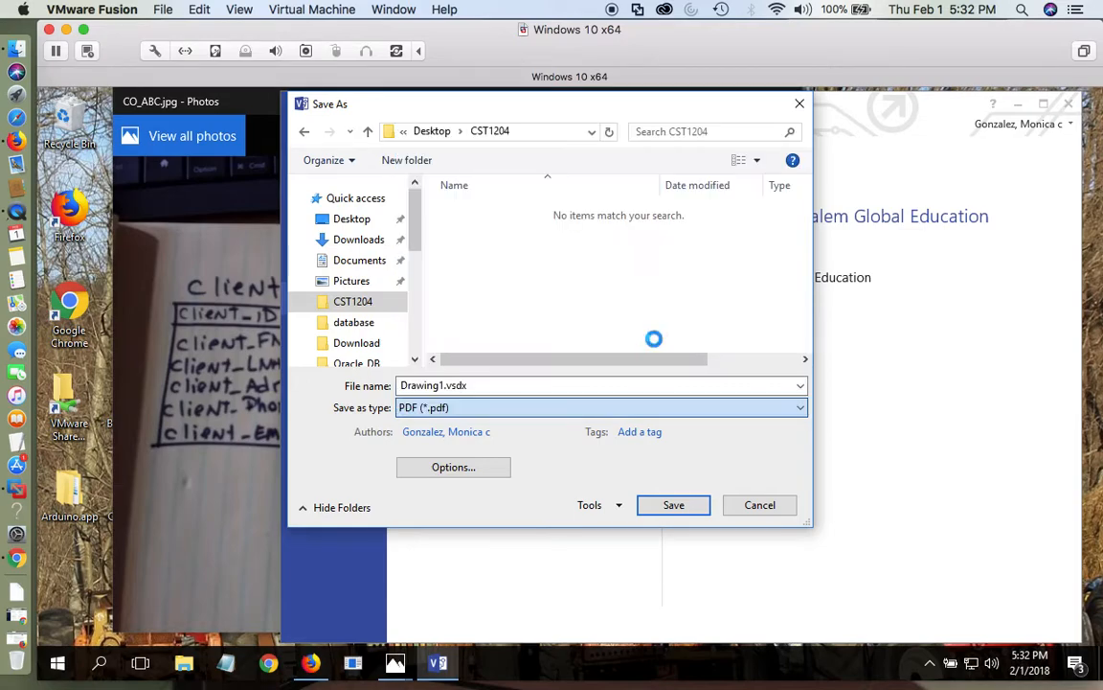
Step: Name the PDF file CO_abc and save it
double_click(437, 386)
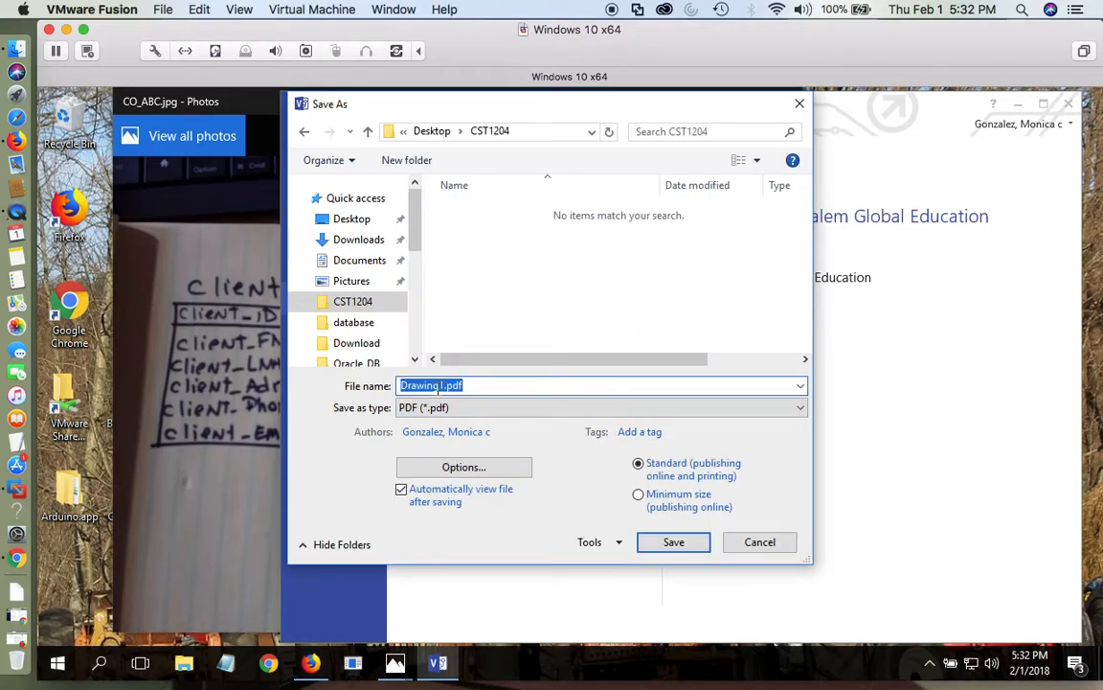
left_click(438, 386)
key("BackSpace")
key("BackSpace")
key("BackSpace")
key("BackSpace")
key("BackSpace")
key("BackSpace")
key("BackSpace")
key("BackSpace")
type("CO_")
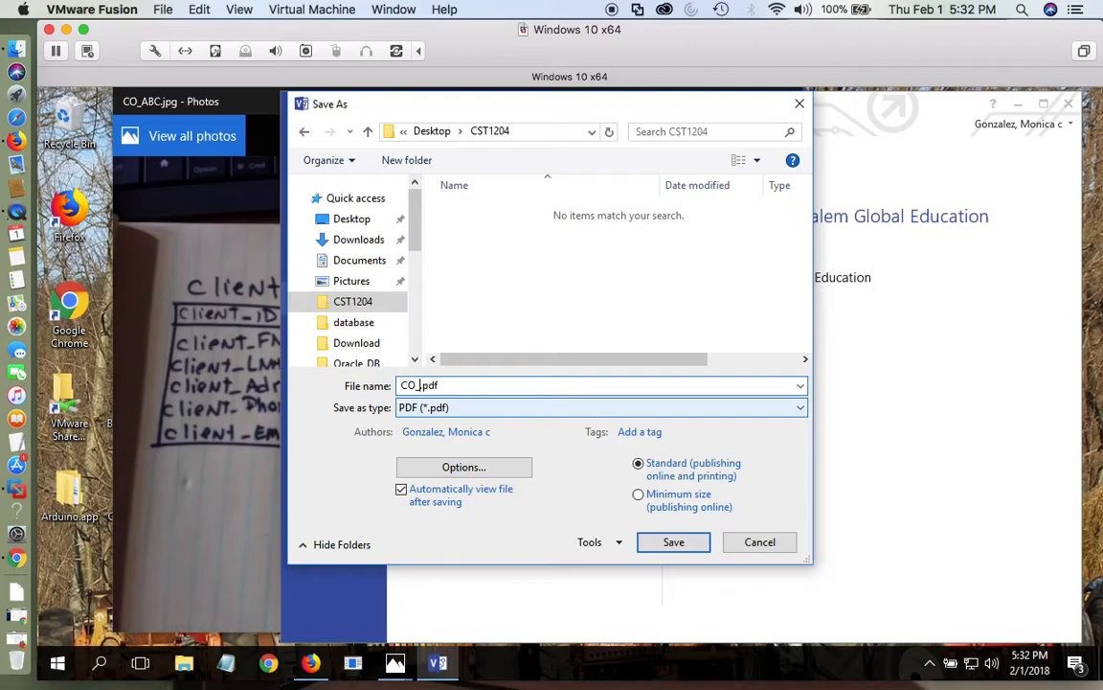
type("abc")
left_click(690, 544)
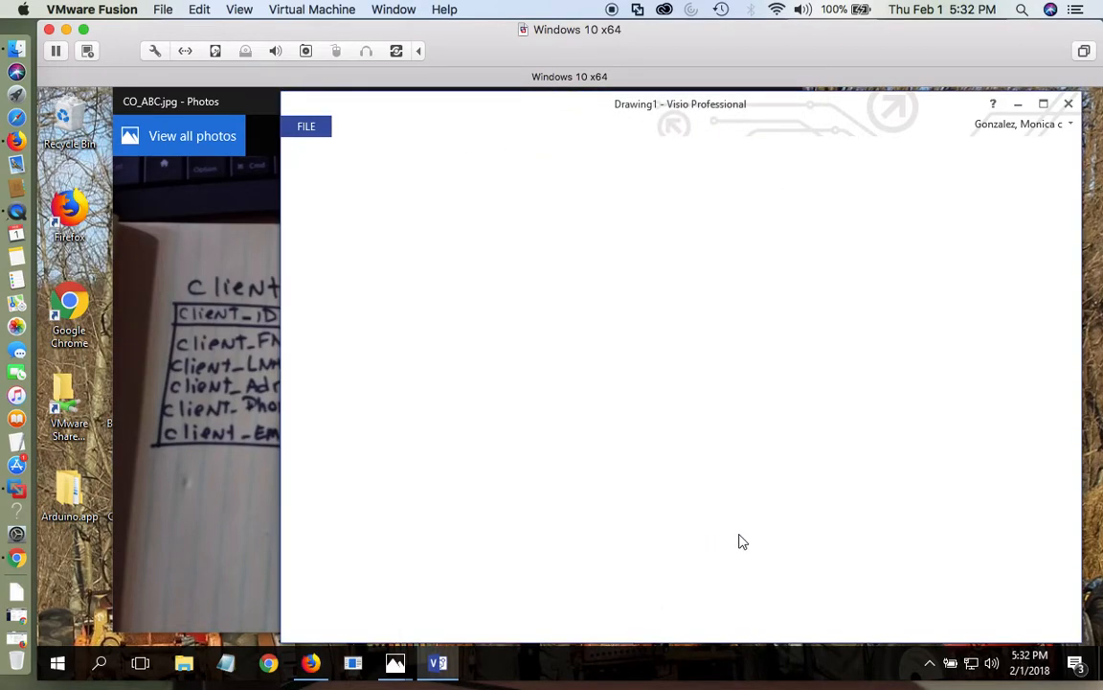